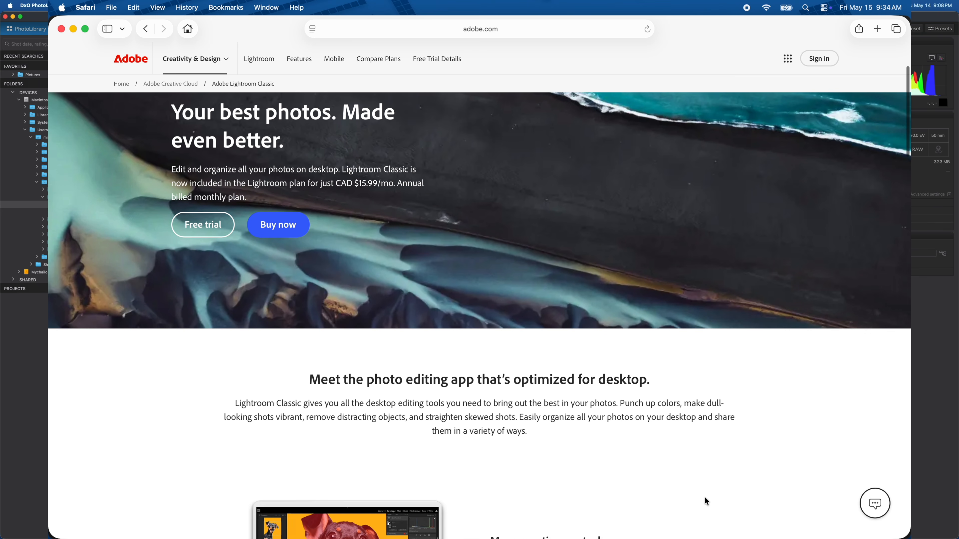
Scroll through the Adobe Lightroom Classic product page to review its features
{"action": "scroll", "coordinate": [705, 498], "scroll_direction": "down", "scroll_amount": 9}
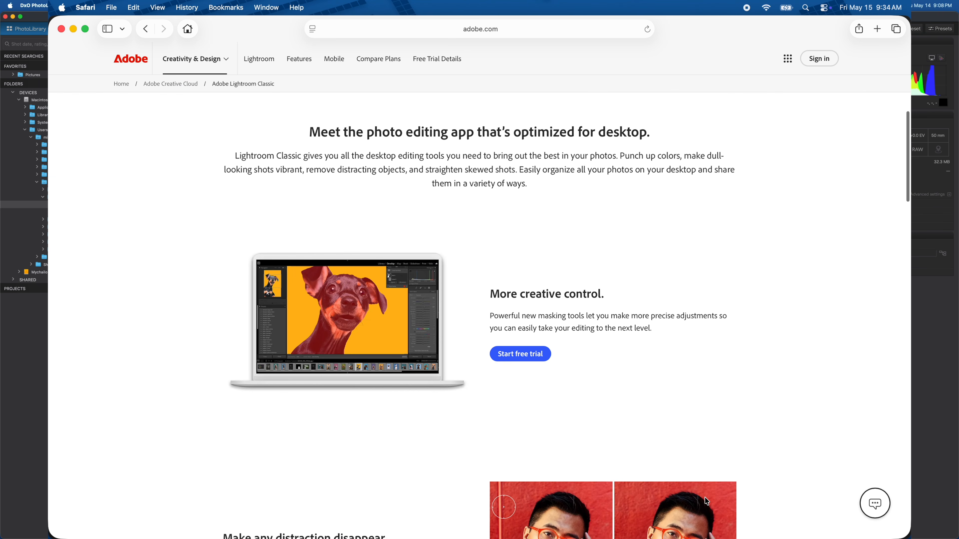
{"action": "scroll", "coordinate": [705, 498], "scroll_direction": "down", "scroll_amount": 4}
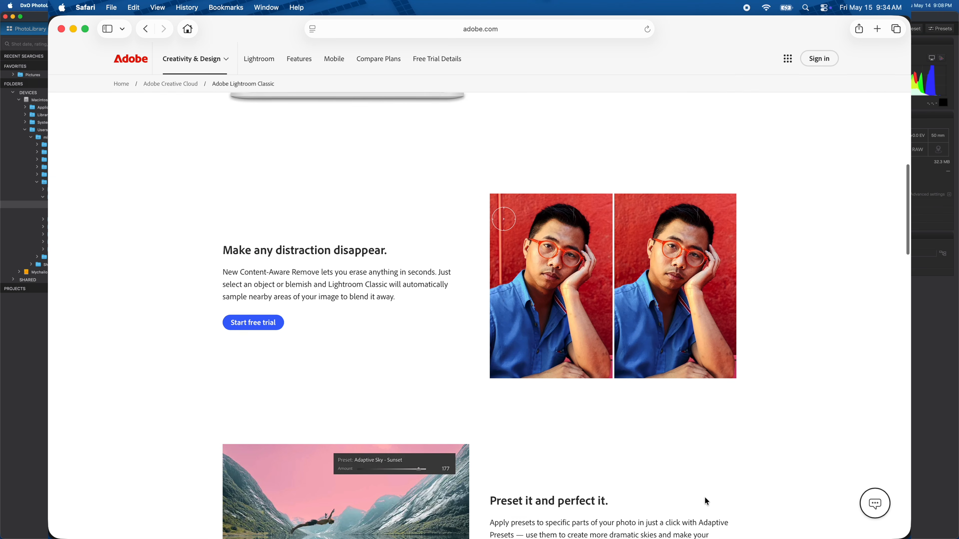
{"action": "scroll", "coordinate": [705, 498], "scroll_direction": "down", "scroll_amount": 8}
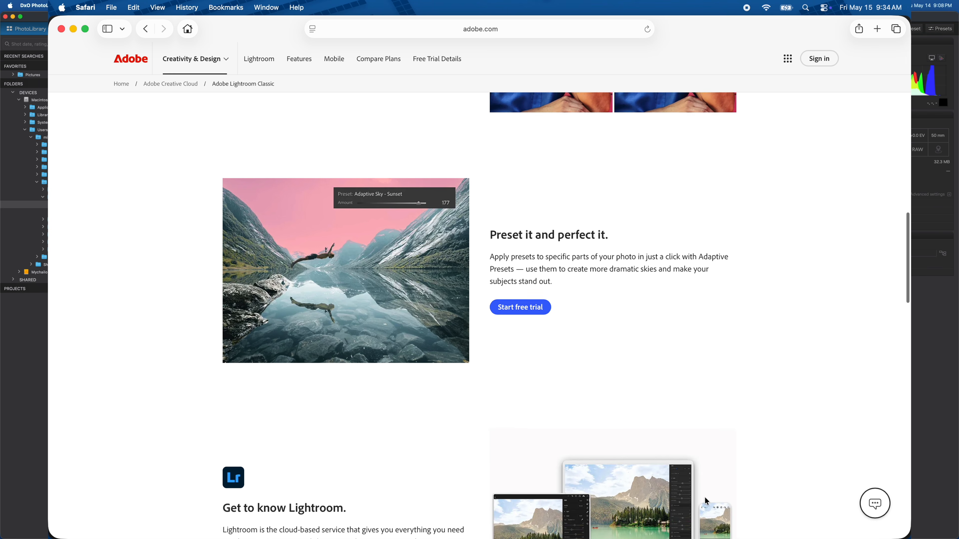
{"action": "scroll", "coordinate": [705, 498], "scroll_direction": "down", "scroll_amount": 4}
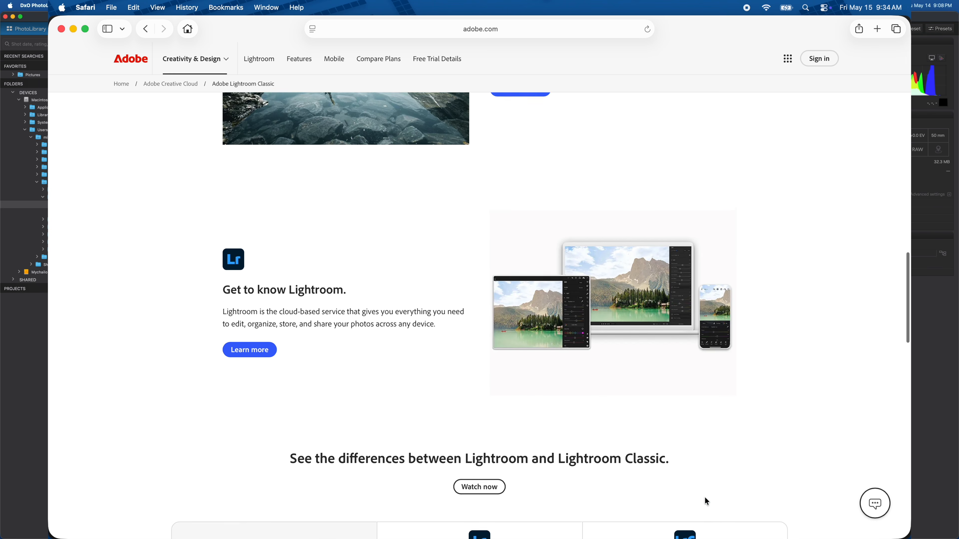
{"action": "scroll", "coordinate": [705, 498], "scroll_direction": "down", "scroll_amount": 1}
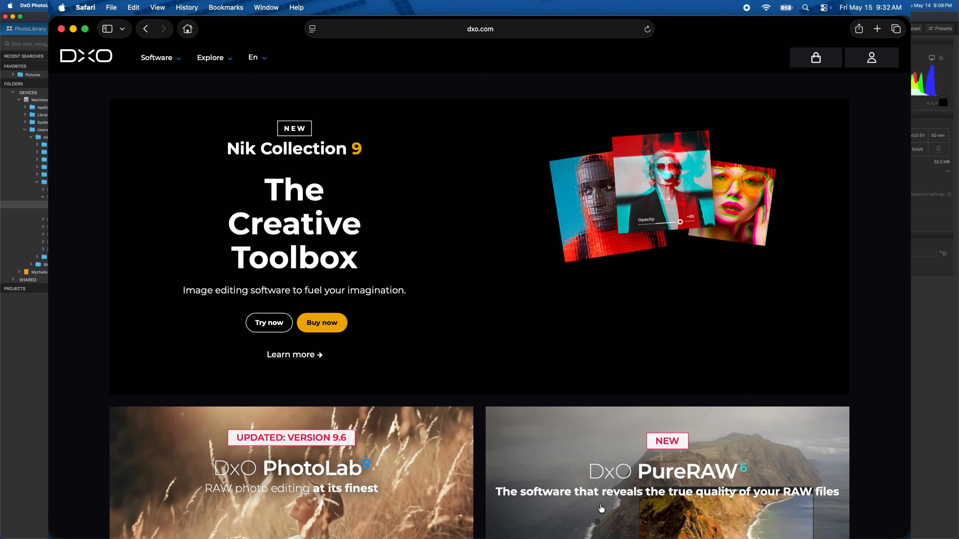
Scroll through the DxO homepage to review its software lineup
{"action": "scroll", "coordinate": [602, 508], "scroll_direction": "down", "scroll_amount": 5}
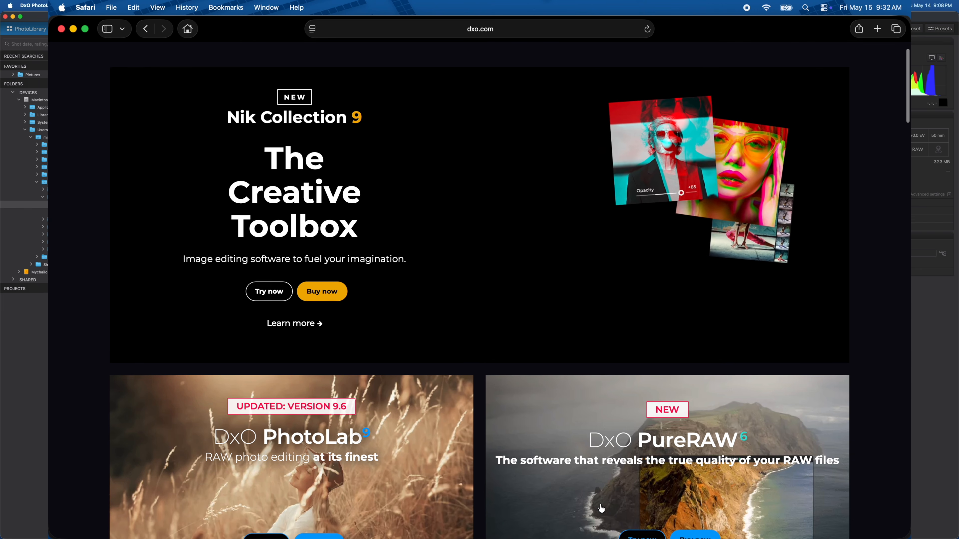
{"action": "scroll", "coordinate": [602, 509], "scroll_direction": "down", "scroll_amount": 5}
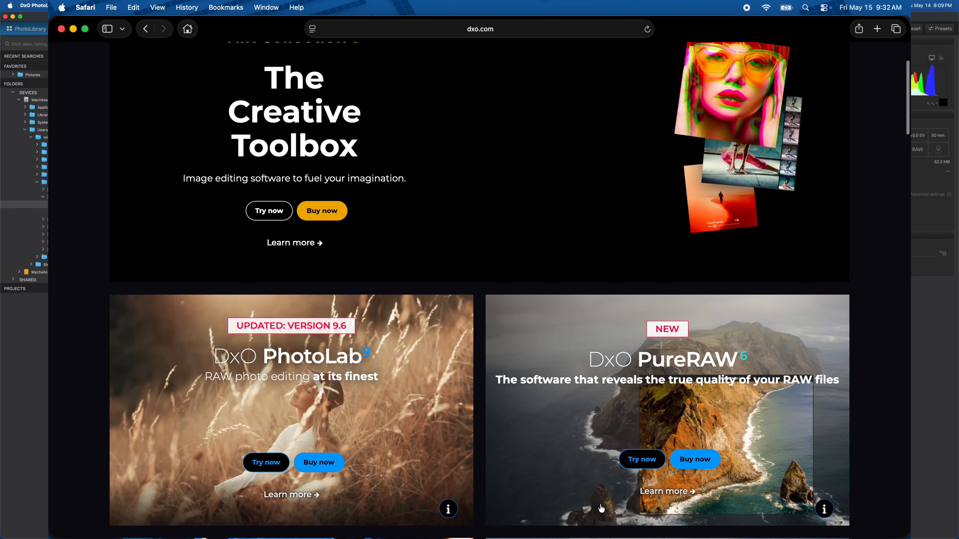
{"action": "scroll", "coordinate": [602, 509], "scroll_direction": "down", "scroll_amount": 5}
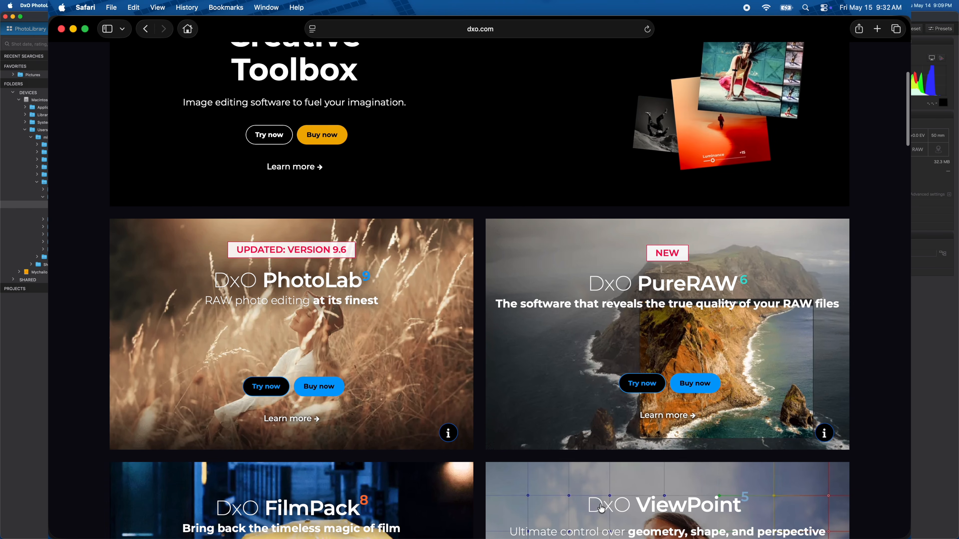
{"action": "scroll", "coordinate": [602, 509], "scroll_direction": "down", "scroll_amount": 5}
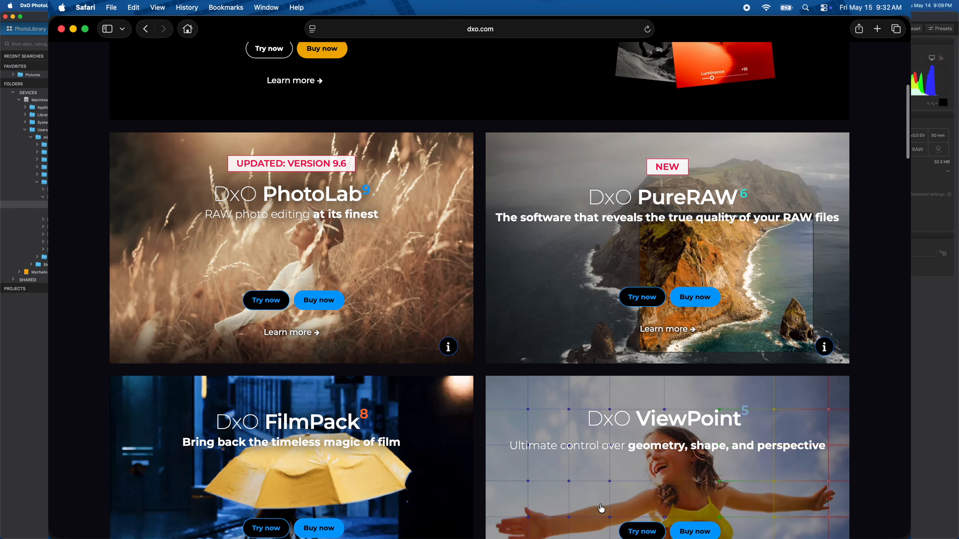
{"action": "scroll", "coordinate": [599, 505], "scroll_direction": "down", "scroll_amount": 3}
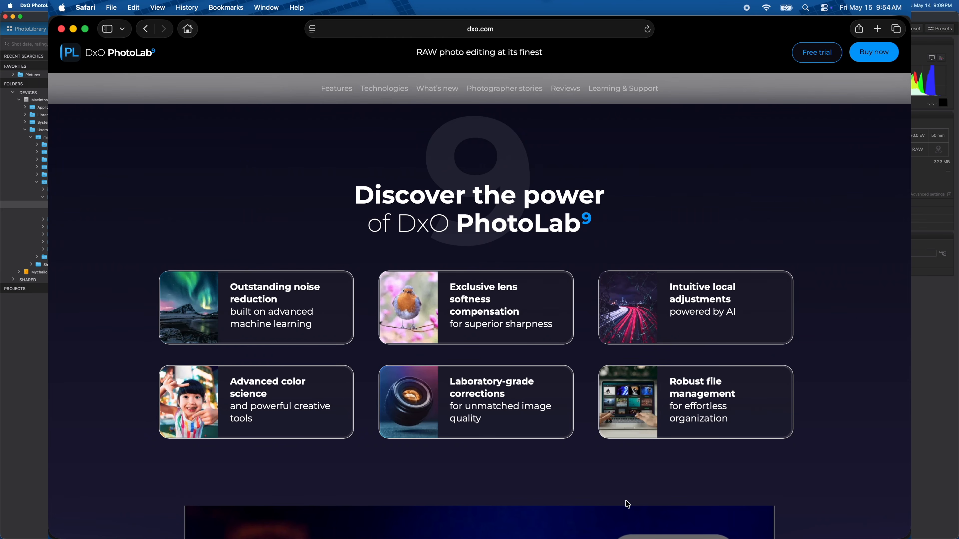
Scroll through the DxO PhotoLab 9 page to review its main features
{"action": "scroll", "coordinate": [627, 503], "scroll_direction": "down", "scroll_amount": 2}
{"action": "scroll", "coordinate": [627, 500], "scroll_direction": "down", "scroll_amount": 3}
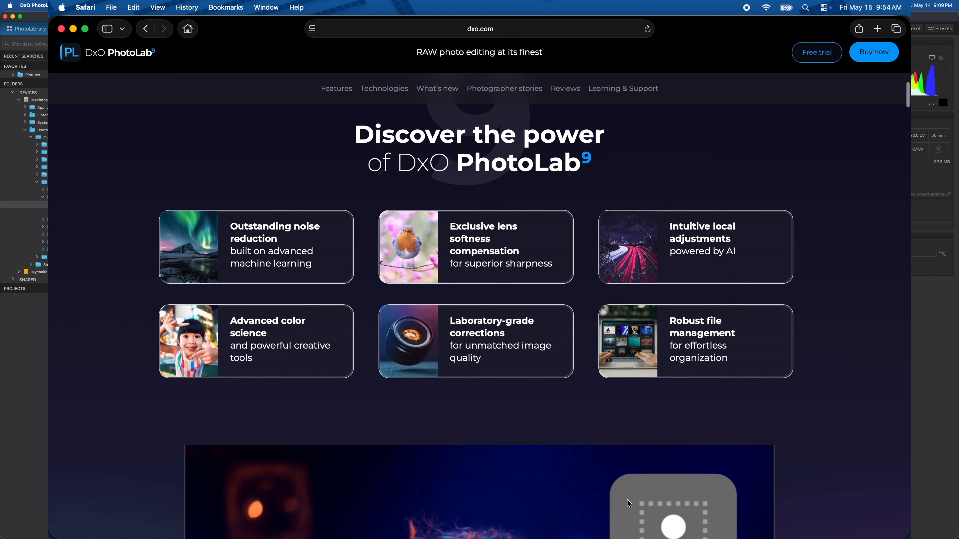
{"action": "scroll", "coordinate": [627, 500], "scroll_direction": "down", "scroll_amount": 3}
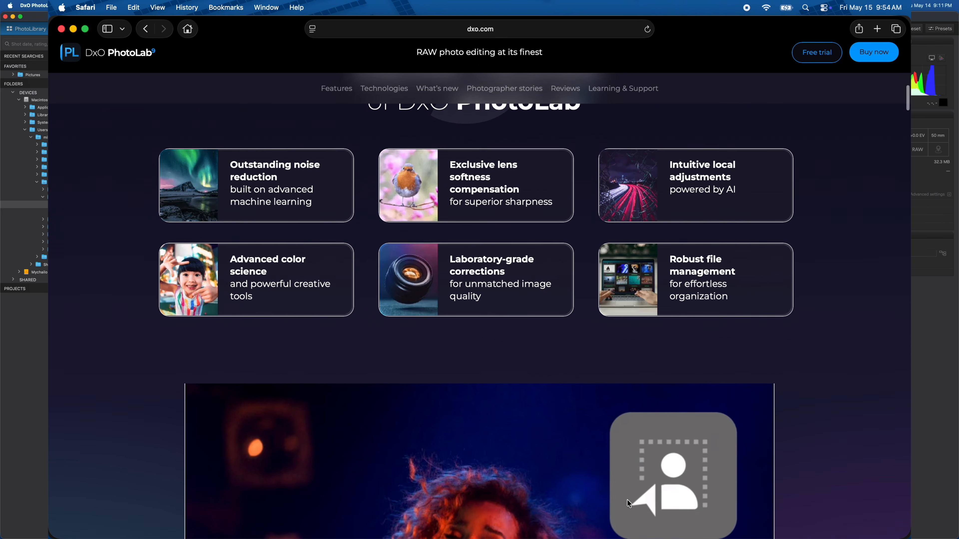
{"action": "scroll", "coordinate": [627, 503], "scroll_direction": "down", "scroll_amount": 4}
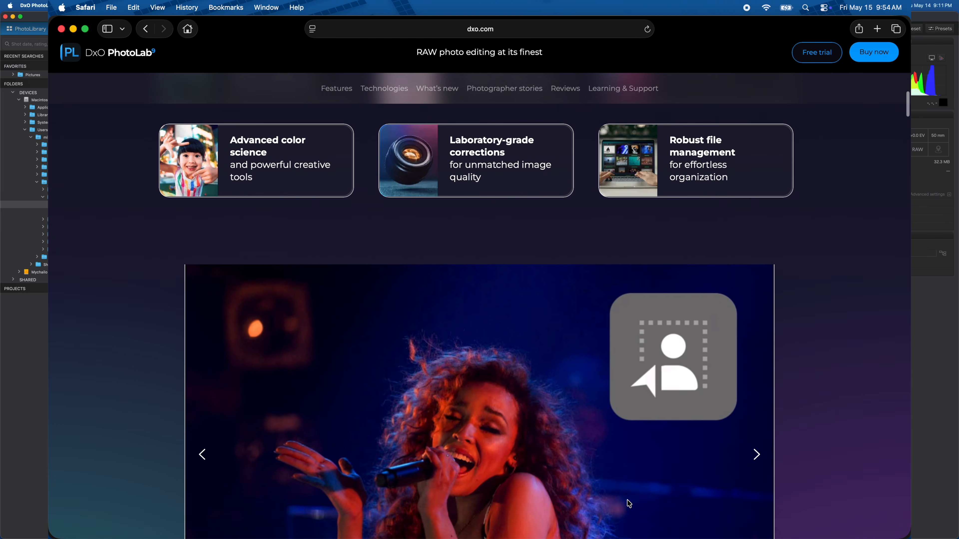
{"action": "scroll", "coordinate": [628, 503], "scroll_direction": "down", "scroll_amount": 4}
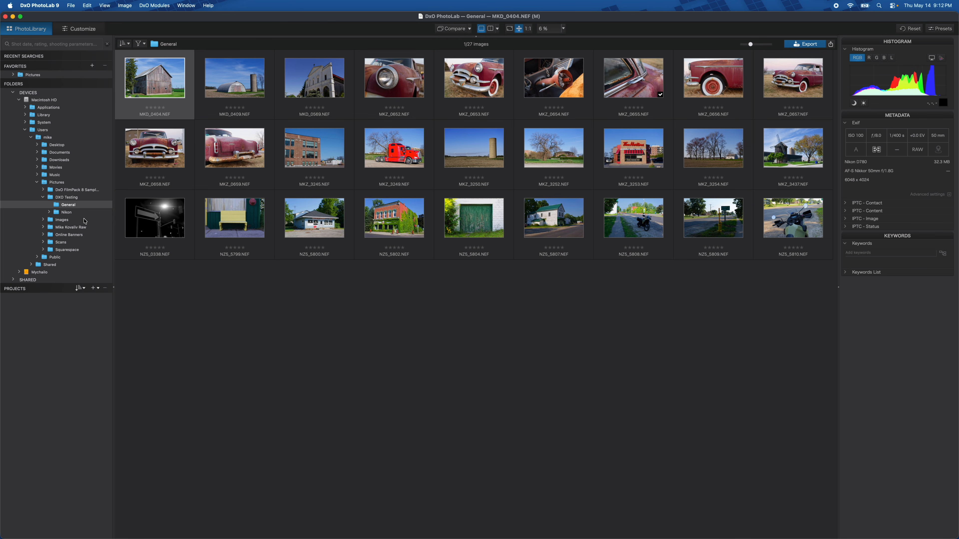
Browse the Nikon folder in the PhotoLab library, then go back to the General folder
{"action": "left_click", "coordinate": [70, 214]}
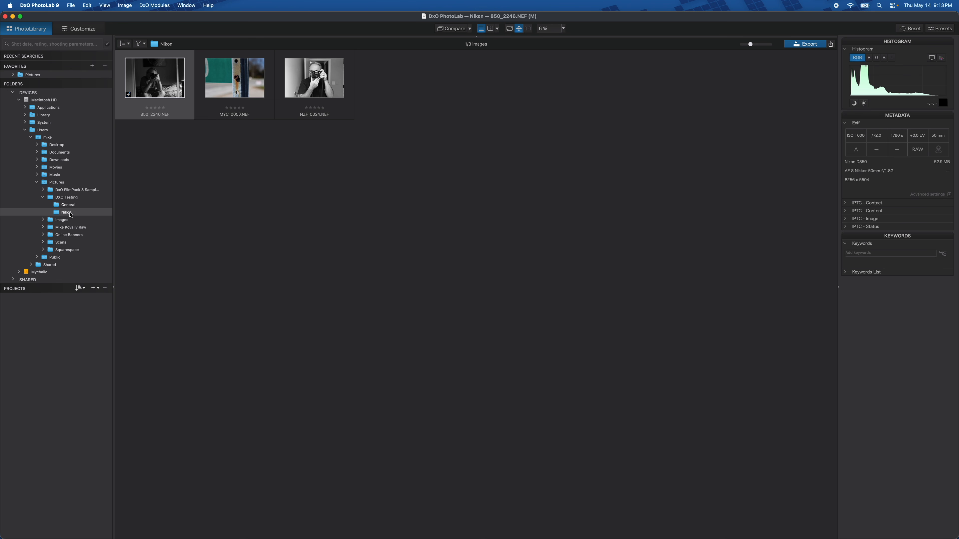
{"action": "left_click", "coordinate": [56, 204]}
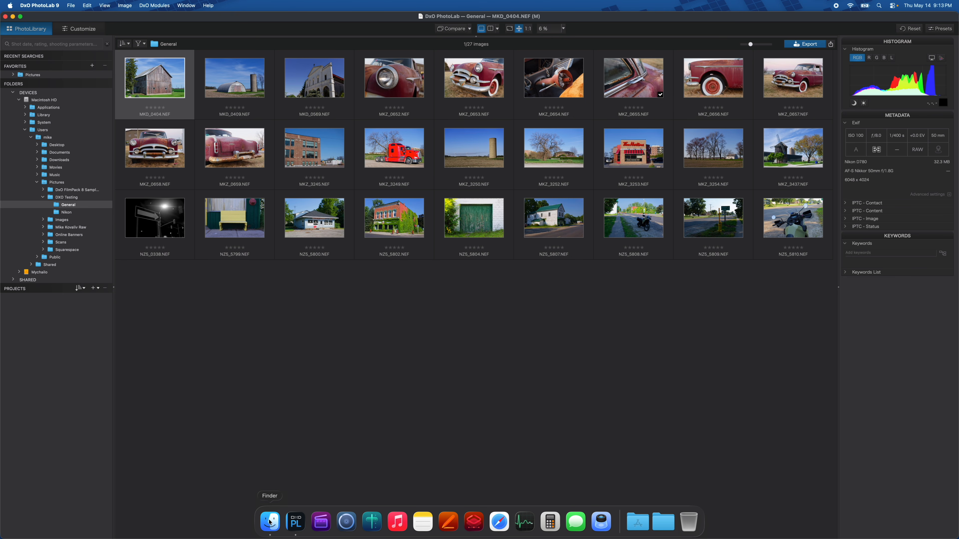
Open Finder and navigate to Pictures > DXO Testing, expanding the General folder to inspect its files
{"action": "left_click", "coordinate": [270, 521]}
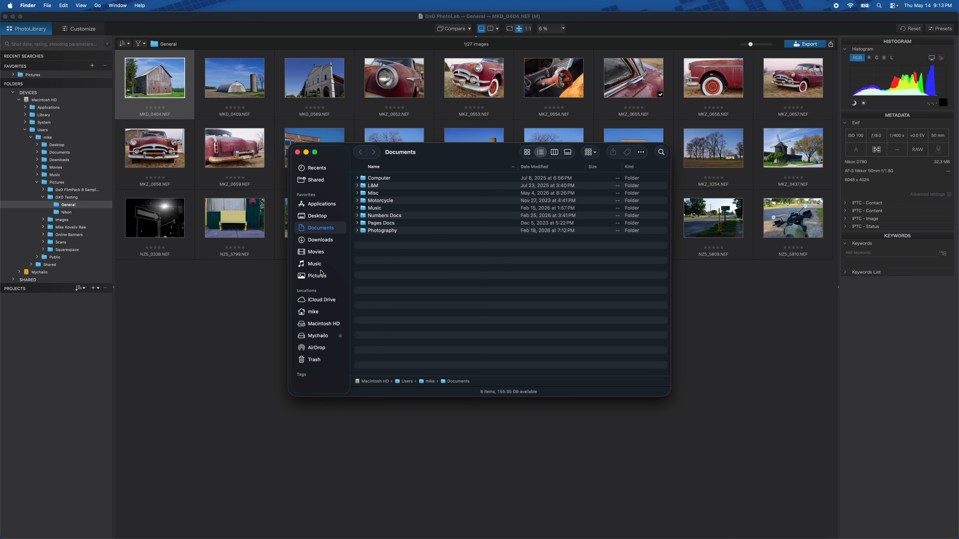
{"action": "left_click", "coordinate": [321, 278]}
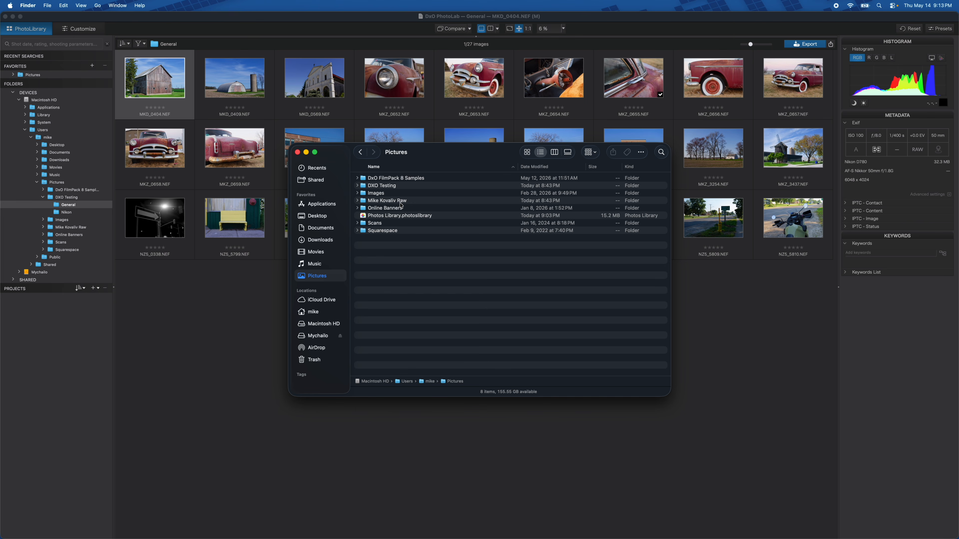
{"action": "double_click", "coordinate": [397, 187]}
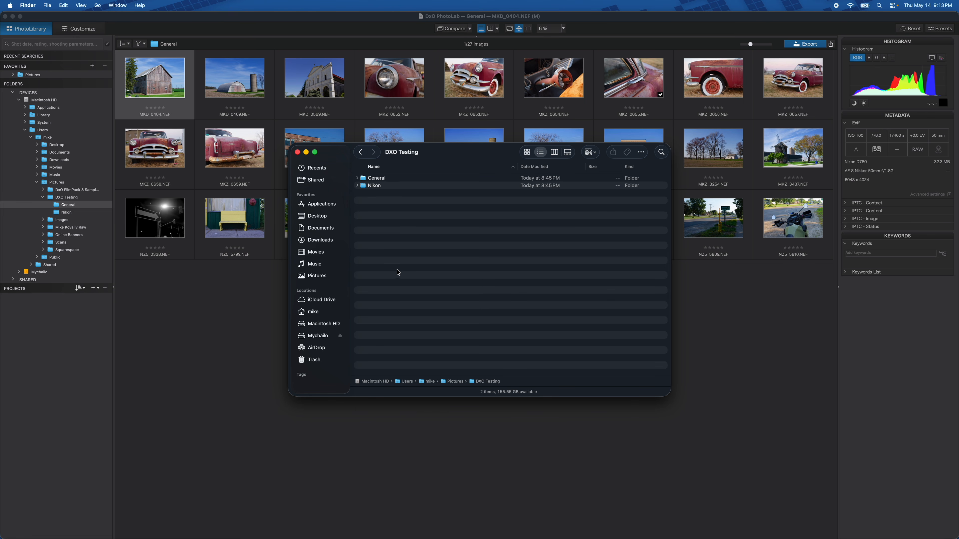
{"action": "left_click", "coordinate": [358, 179]}
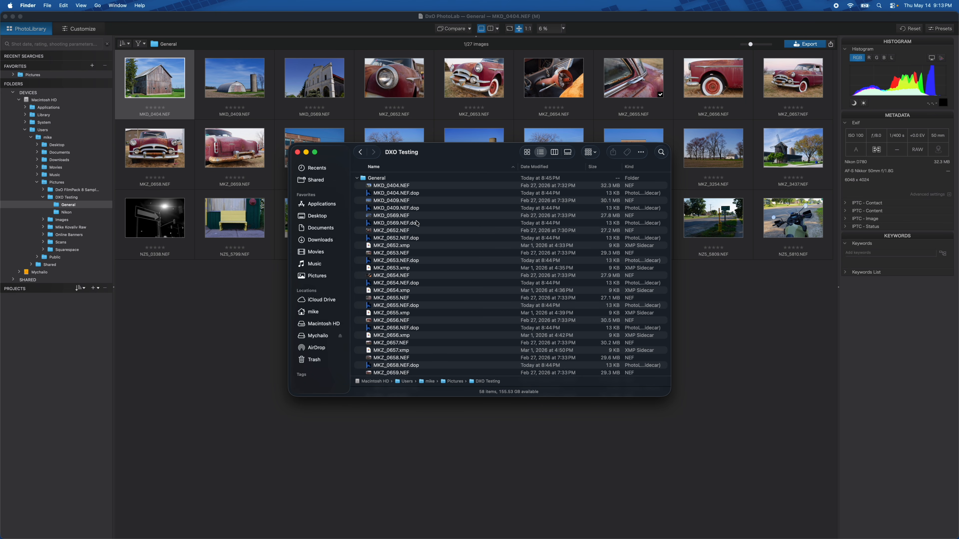
{"action": "left_click", "coordinate": [427, 196]}
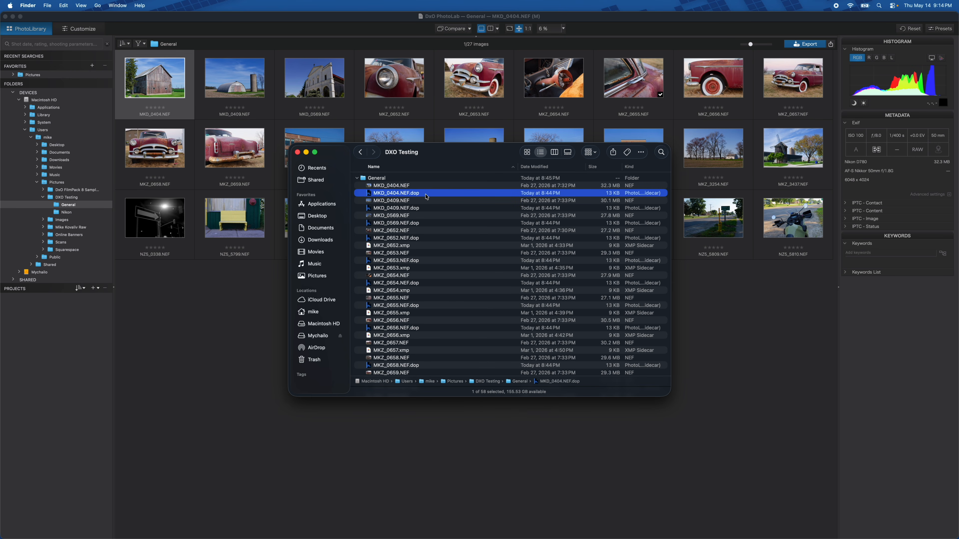
{"action": "scroll", "coordinate": [421, 267], "scroll_direction": "down", "scroll_amount": 3}
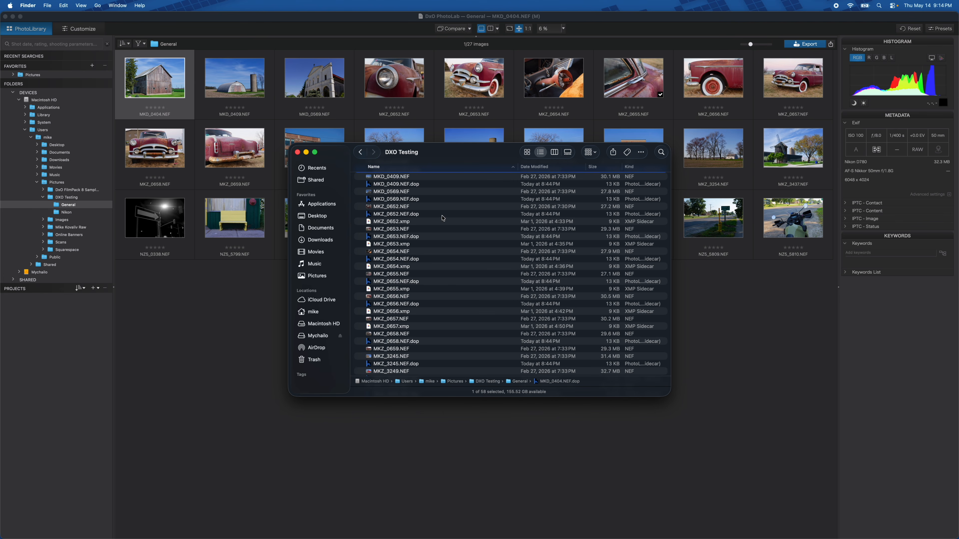
Sort the General folder's files by Kind and select the MKD_0404.NEF.dop sidecar file
{"action": "left_click", "coordinate": [629, 167]}
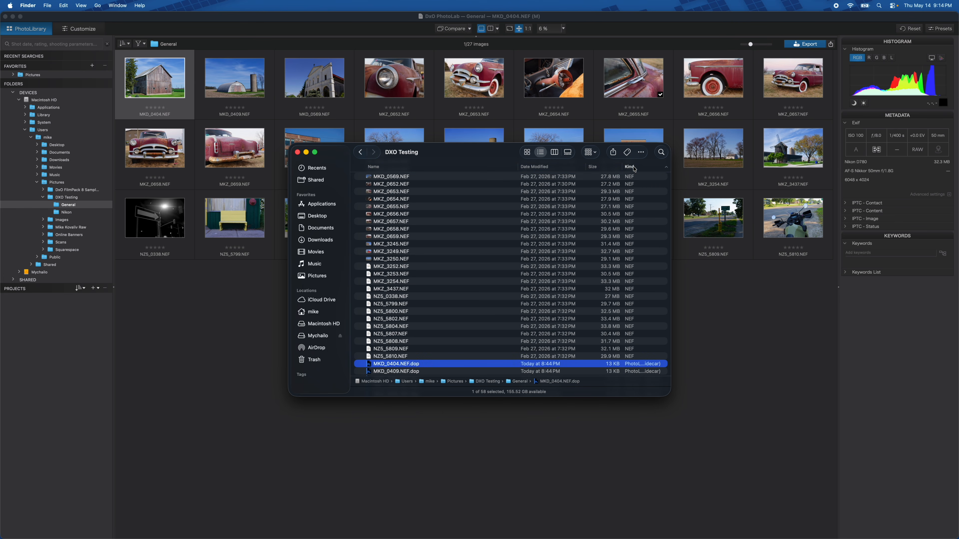
{"action": "scroll", "coordinate": [501, 255], "scroll_direction": "down", "scroll_amount": 10}
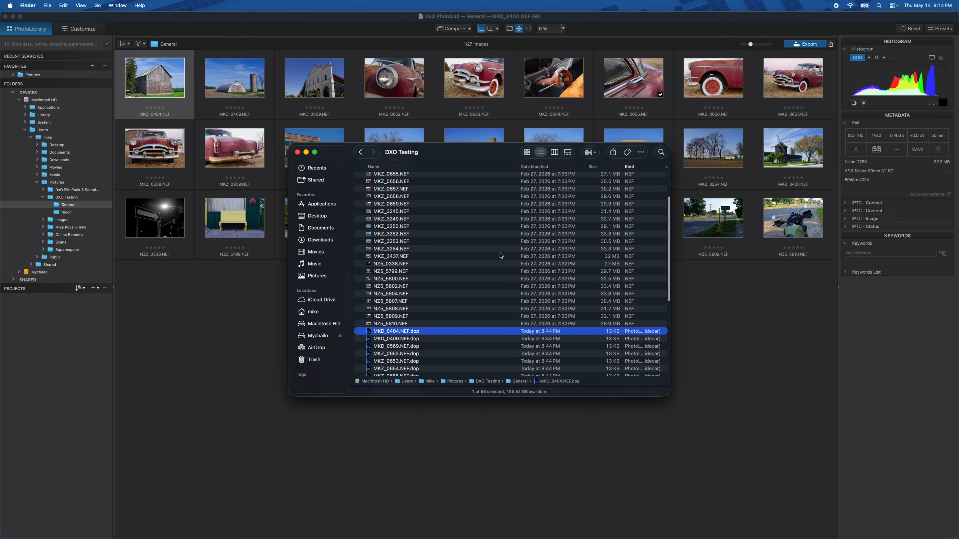
{"action": "scroll", "coordinate": [501, 256], "scroll_direction": "up", "scroll_amount": 10}
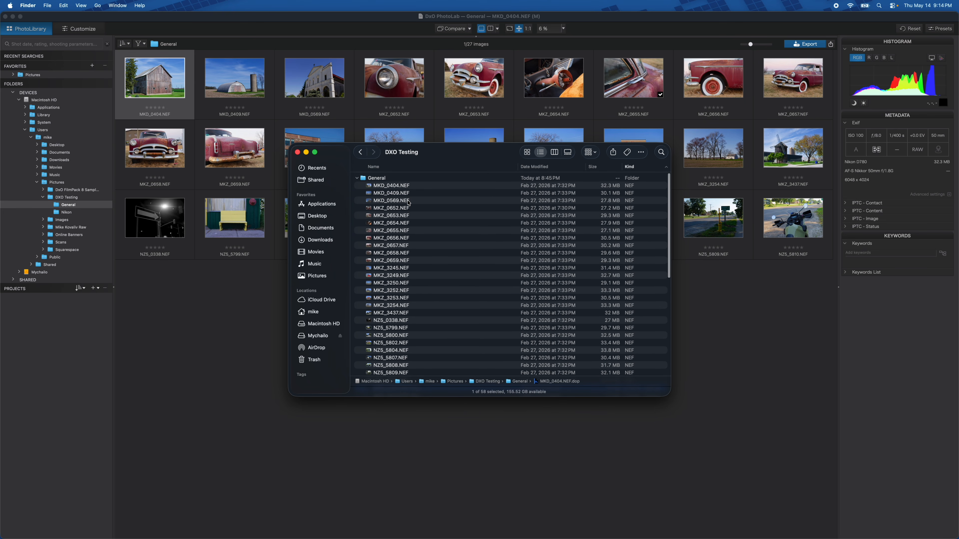
{"action": "scroll", "coordinate": [404, 249], "scroll_direction": "down", "scroll_amount": 3}
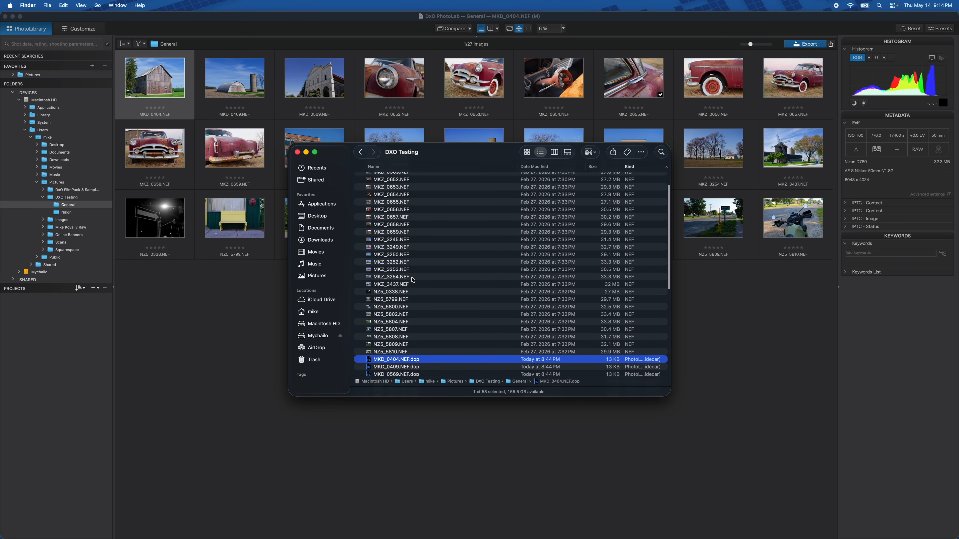
{"action": "left_click", "coordinate": [399, 255]}
{"action": "scroll", "coordinate": [435, 297], "scroll_direction": "down", "scroll_amount": 10}
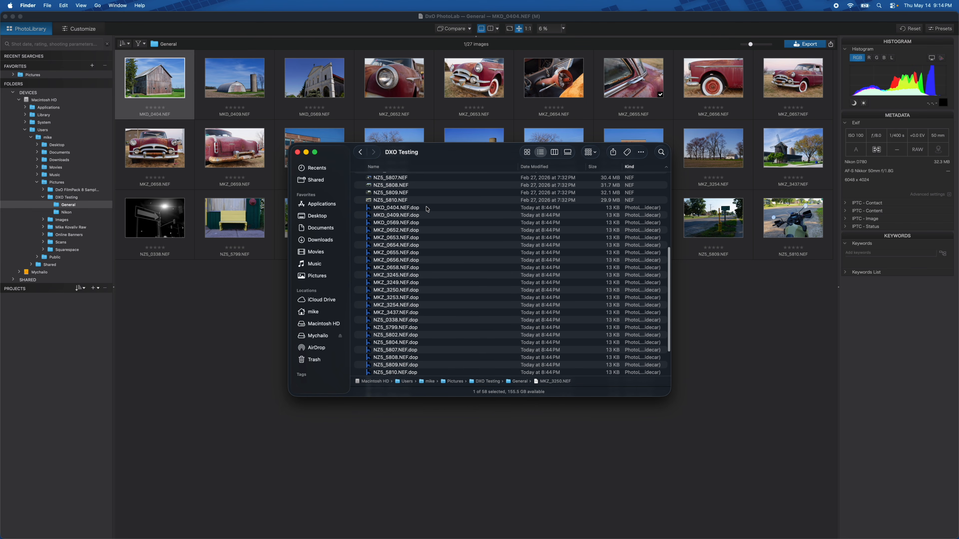
{"action": "left_click", "coordinate": [426, 208]}
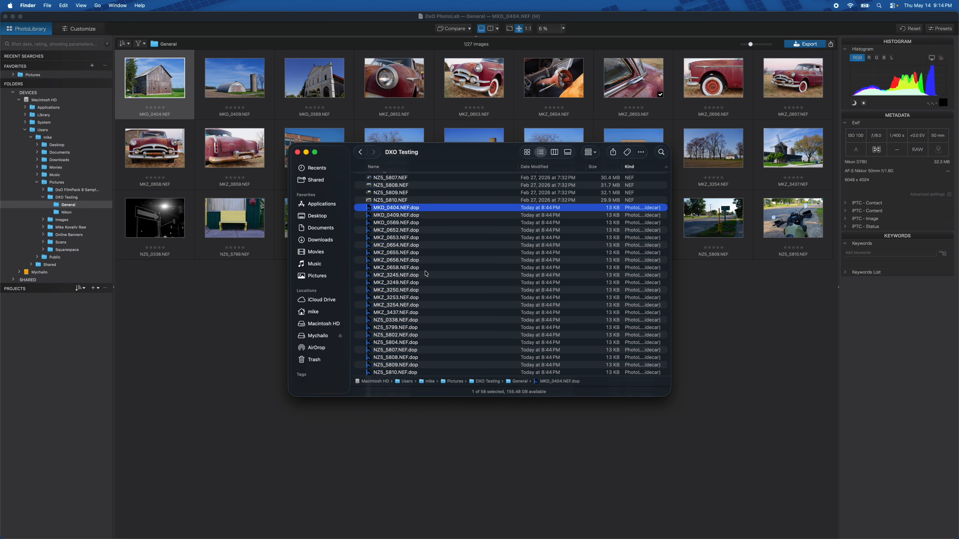
Return to PhotoLab and enlarge the image browser thumbnails with the size slider
{"action": "left_click", "coordinate": [299, 371]}
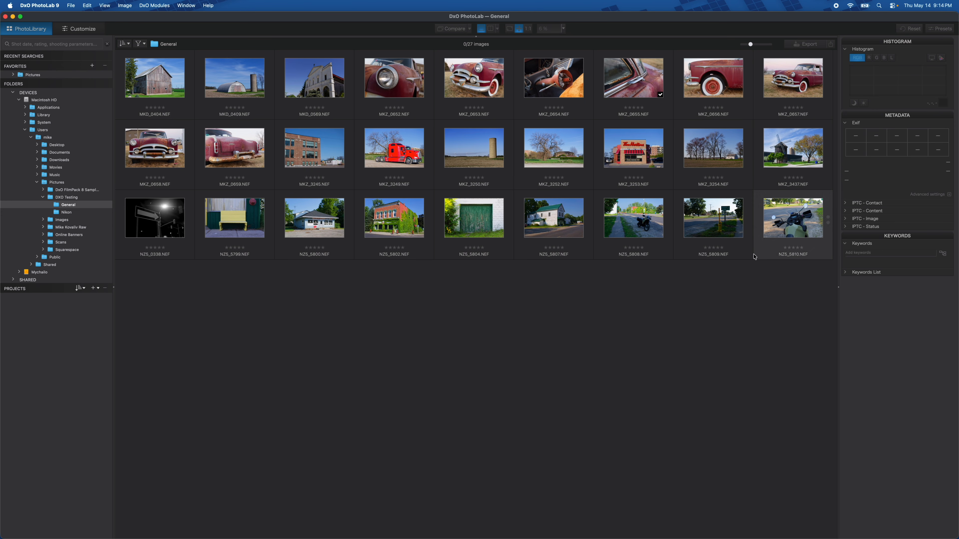
{"action": "left_click", "coordinate": [751, 45]}
{"action": "left_click_drag", "start_coordinate": [753, 46], "coordinate": [756, 51]}
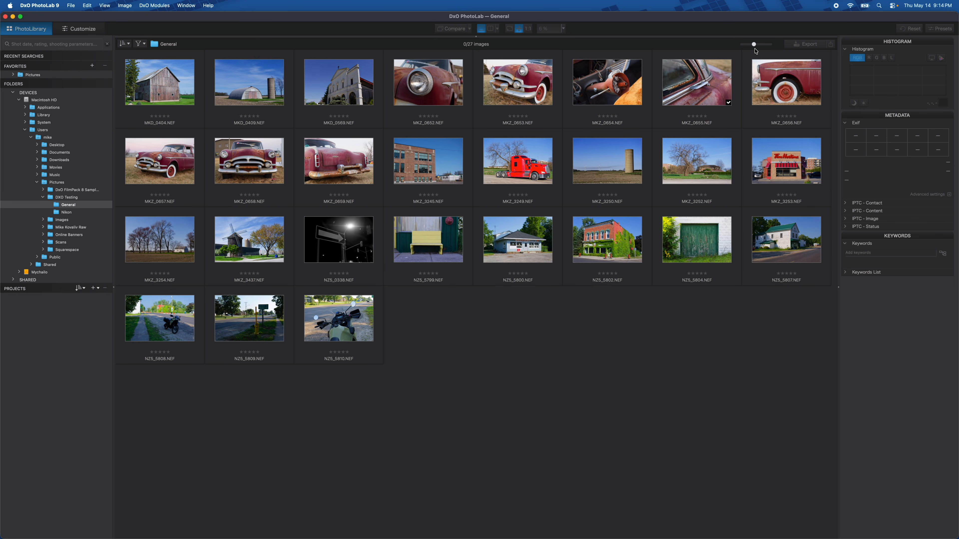
Open the viewer pane above the browser, preview MKZ_0652.NEF, and collapse the viewer again
{"action": "left_click_drag", "start_coordinate": [475, 38], "coordinate": [465, 222]}
{"action": "left_click", "coordinate": [444, 285]}
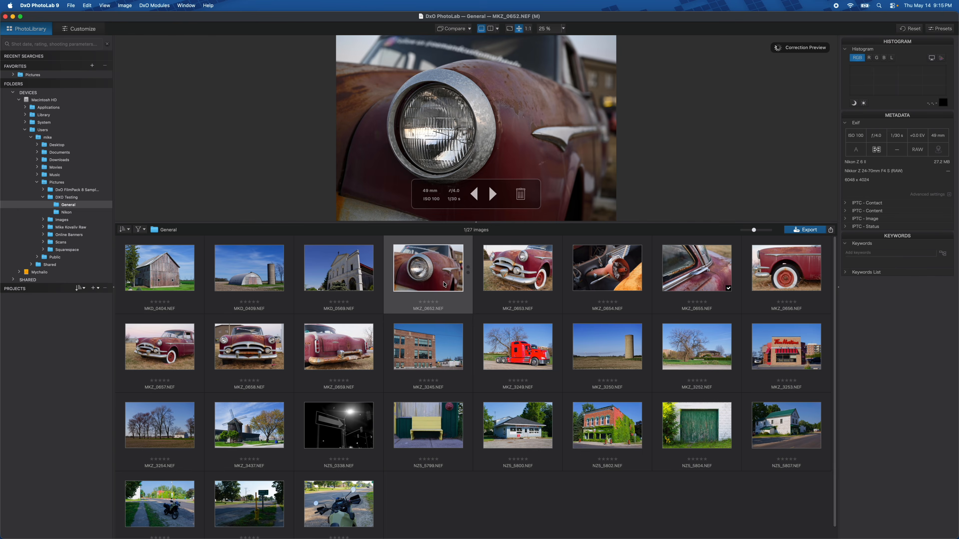
{"action": "left_click_drag", "start_coordinate": [474, 225], "coordinate": [480, 33]}
Step between neighbouring images in the browser and jump back to the first image, MKD_0404.NEF
{"action": "key", "text": "Right"}
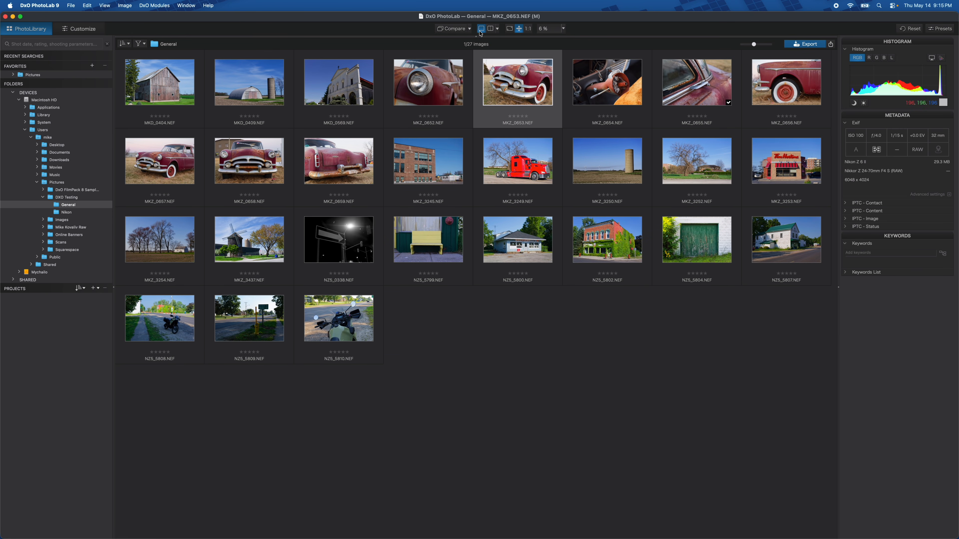
{"action": "left_click", "coordinate": [435, 81]}
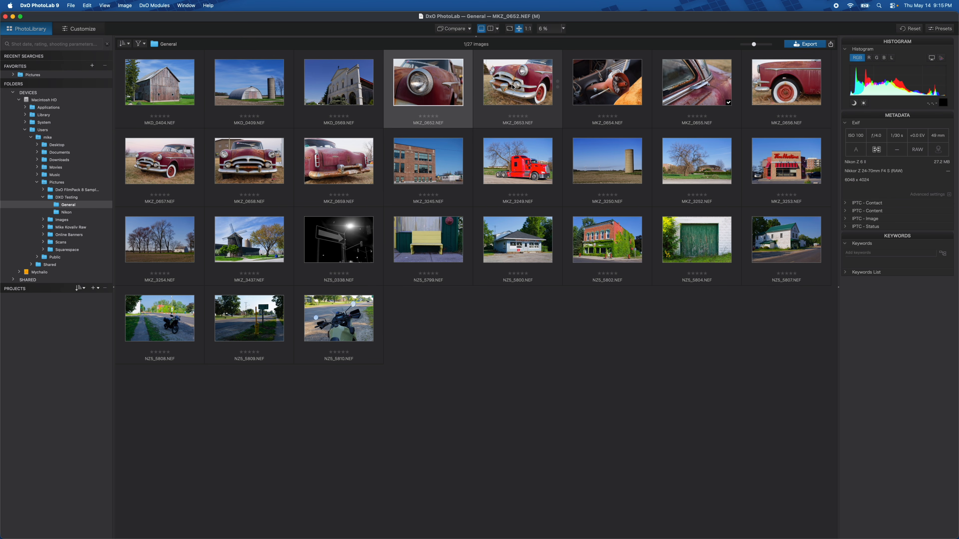
{"action": "left_click", "coordinate": [528, 91]}
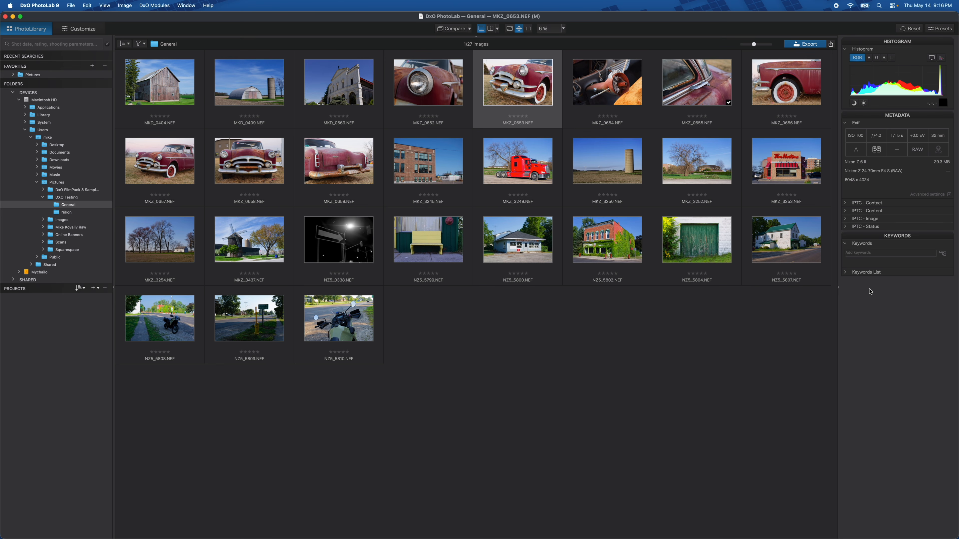
{"action": "key", "text": "Home"}
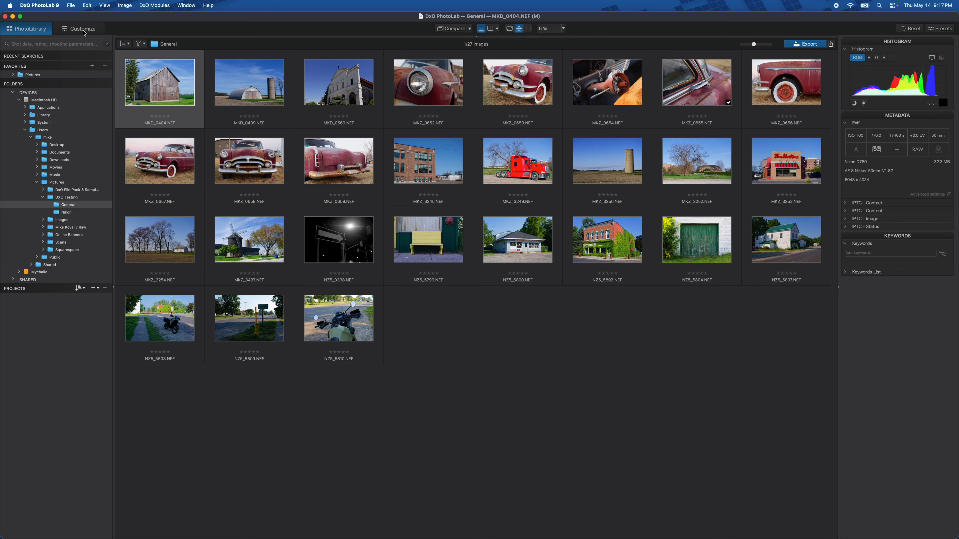
Open MKD_0404.NEF in the Customize view and look through the Workspaces list
{"action": "left_click", "coordinate": [84, 34]}
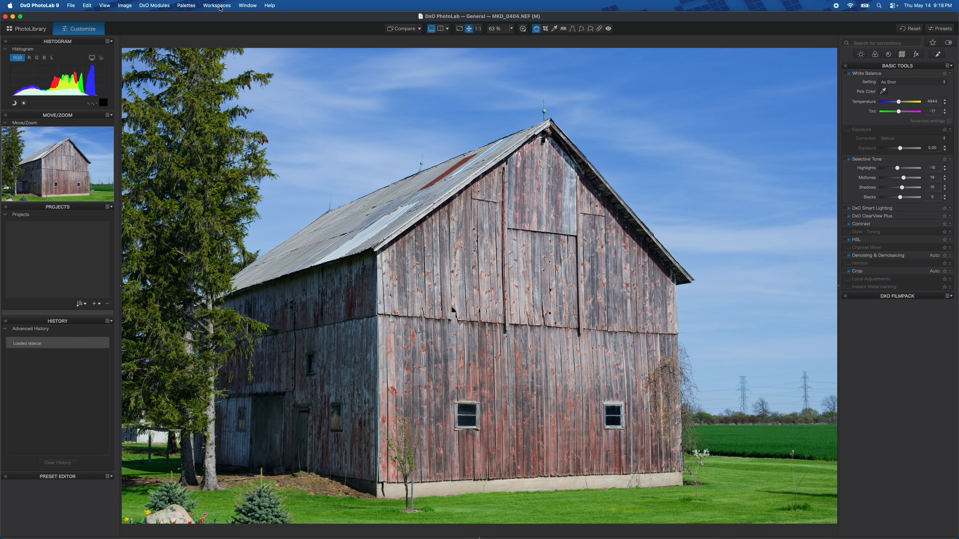
{"action": "left_click", "coordinate": [219, 6]}
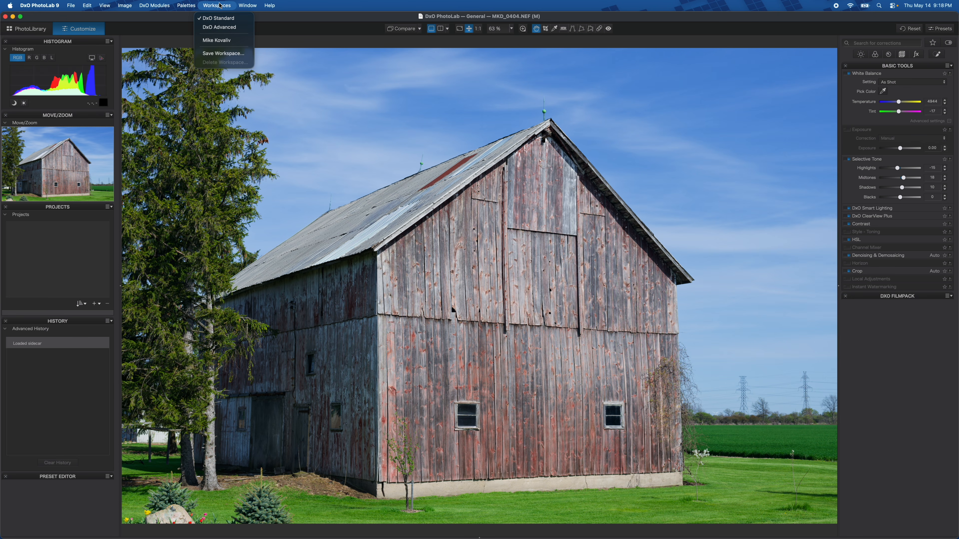
{"action": "left_click", "coordinate": [220, 5]}
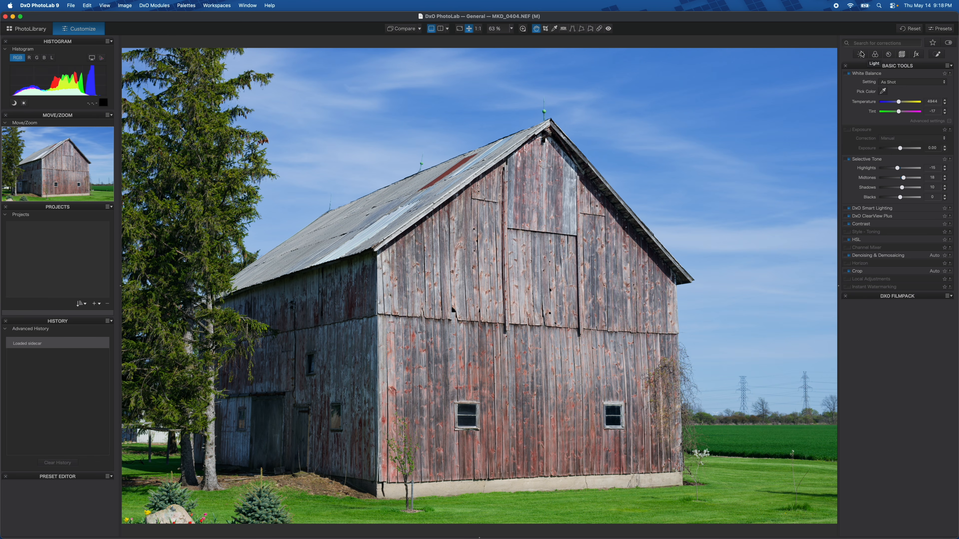
Browse the Light, Color, Detail, Geometry and Effects groups of correction palettes
{"action": "left_click", "coordinate": [861, 55]}
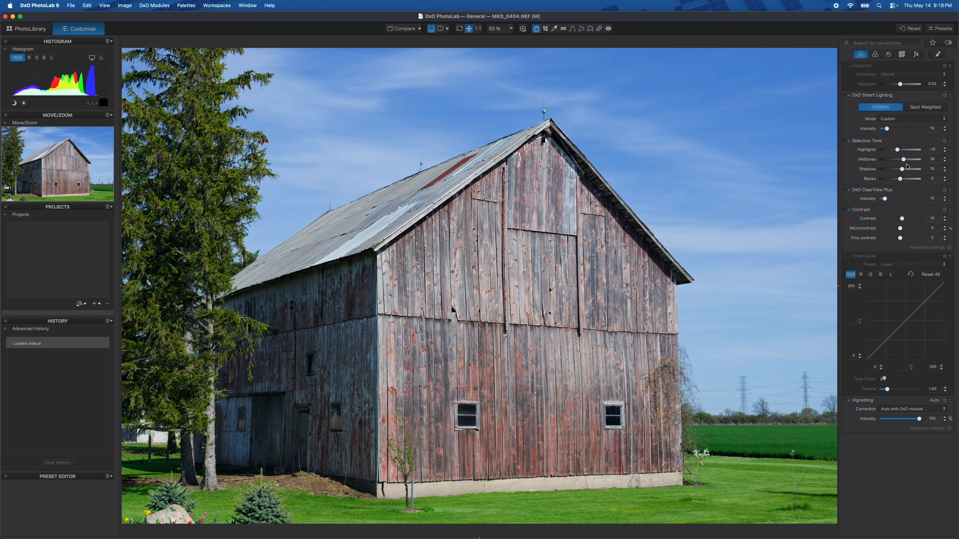
{"action": "left_click", "coordinate": [876, 54]}
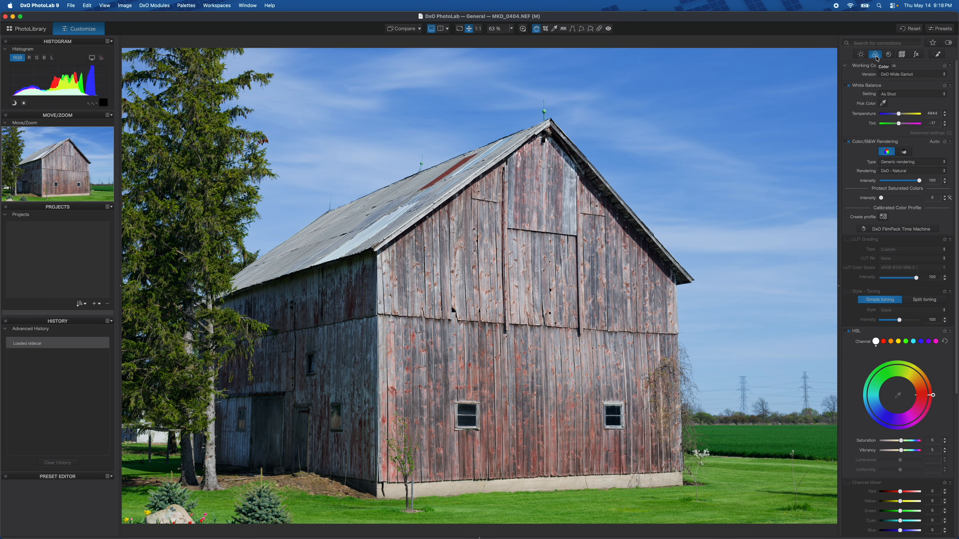
{"action": "scroll", "coordinate": [896, 265], "scroll_direction": "down", "scroll_amount": 5}
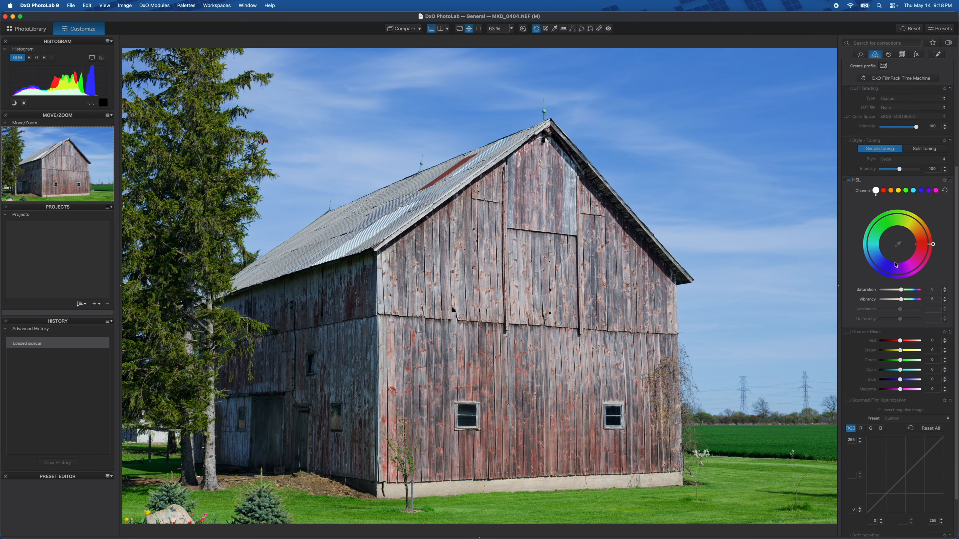
{"action": "scroll", "coordinate": [896, 264], "scroll_direction": "up", "scroll_amount": 5}
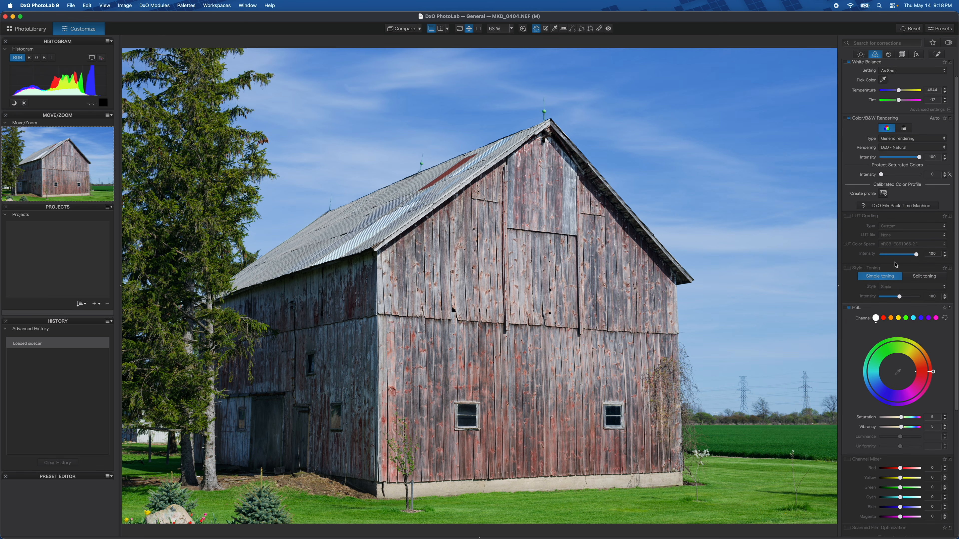
{"action": "scroll", "coordinate": [896, 265], "scroll_direction": "up", "scroll_amount": 1}
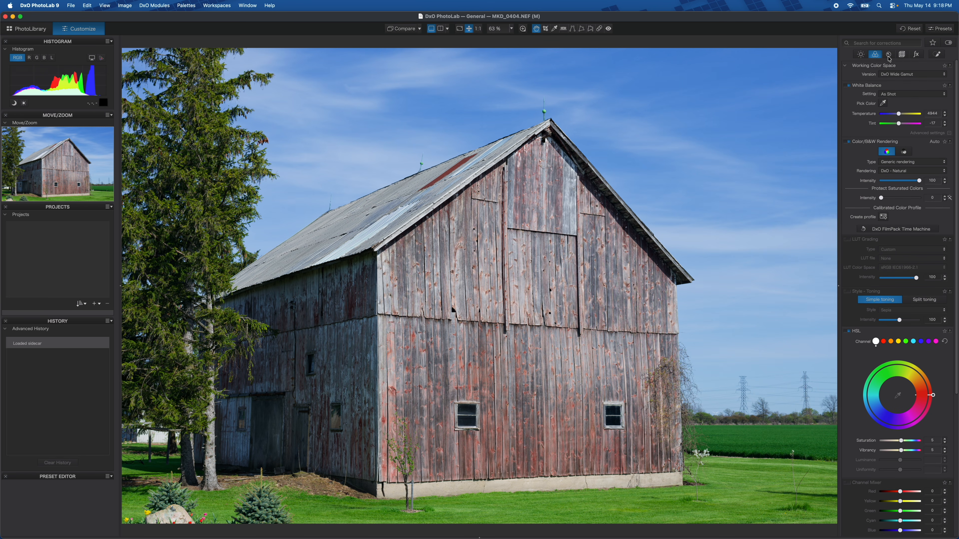
{"action": "left_click", "coordinate": [889, 54]}
{"action": "left_click", "coordinate": [901, 55]}
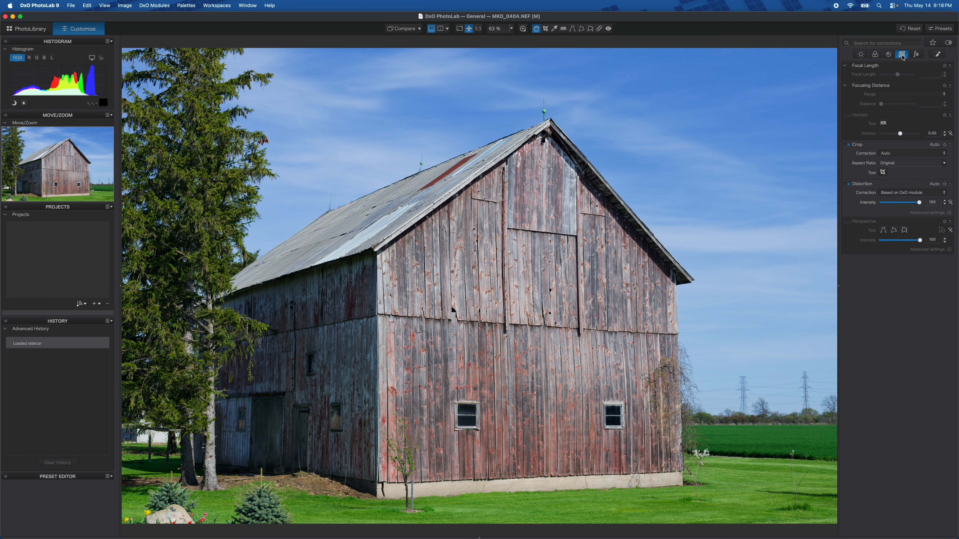
{"action": "left_click", "coordinate": [916, 56]}
{"action": "left_click", "coordinate": [917, 55]}
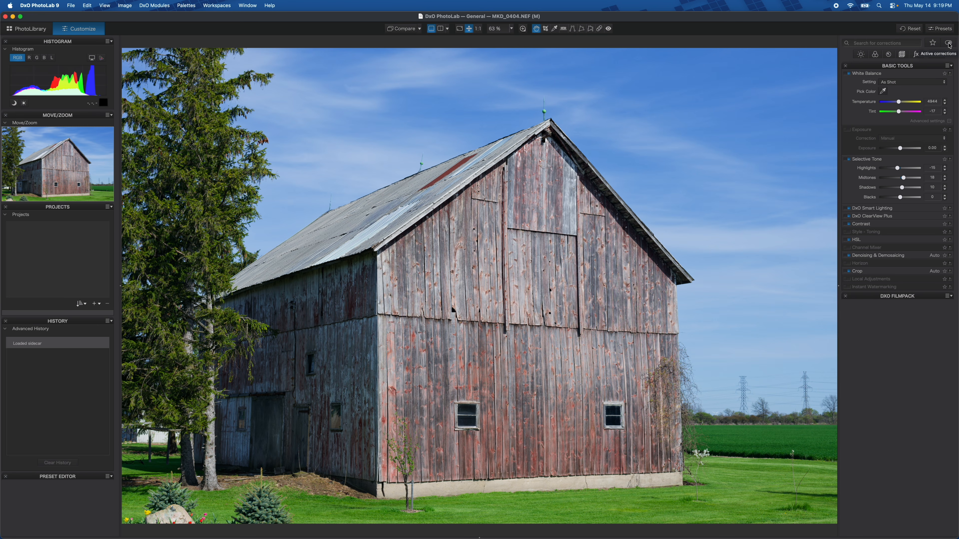
Show only the active corrections and scroll through the list of applied palettes
{"action": "left_click", "coordinate": [948, 43]}
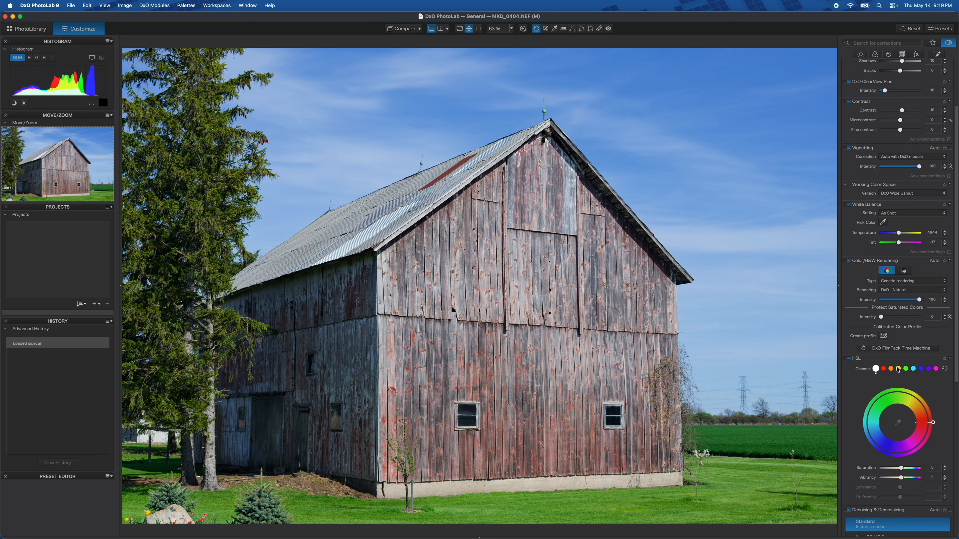
{"action": "scroll", "coordinate": [898, 370], "scroll_direction": "down", "scroll_amount": 5}
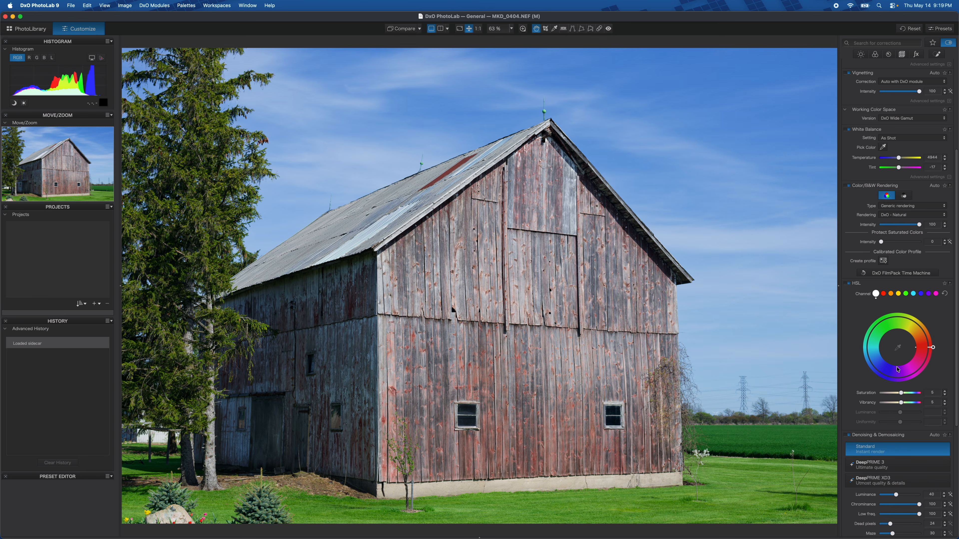
{"action": "scroll", "coordinate": [899, 370], "scroll_direction": "down", "scroll_amount": 12}
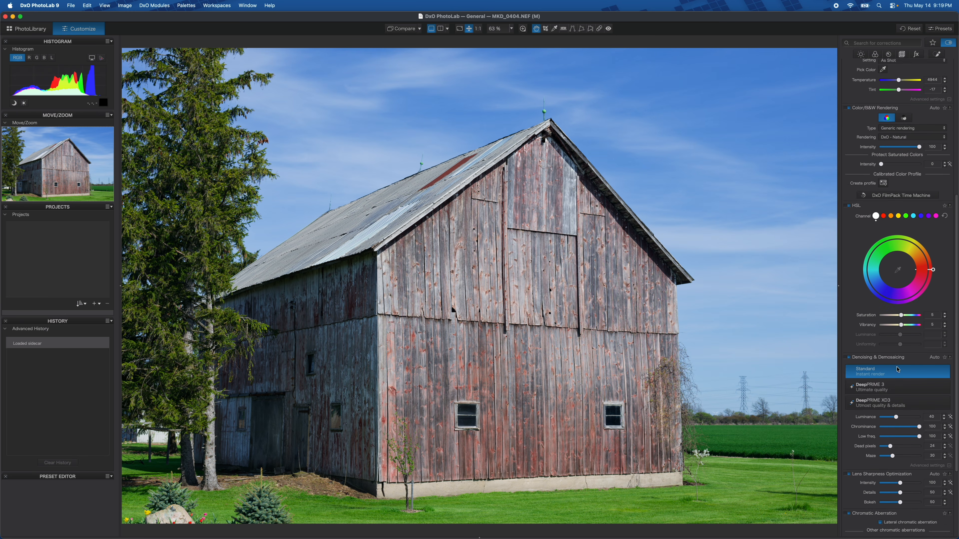
{"action": "scroll", "coordinate": [898, 370], "scroll_direction": "up", "scroll_amount": 16}
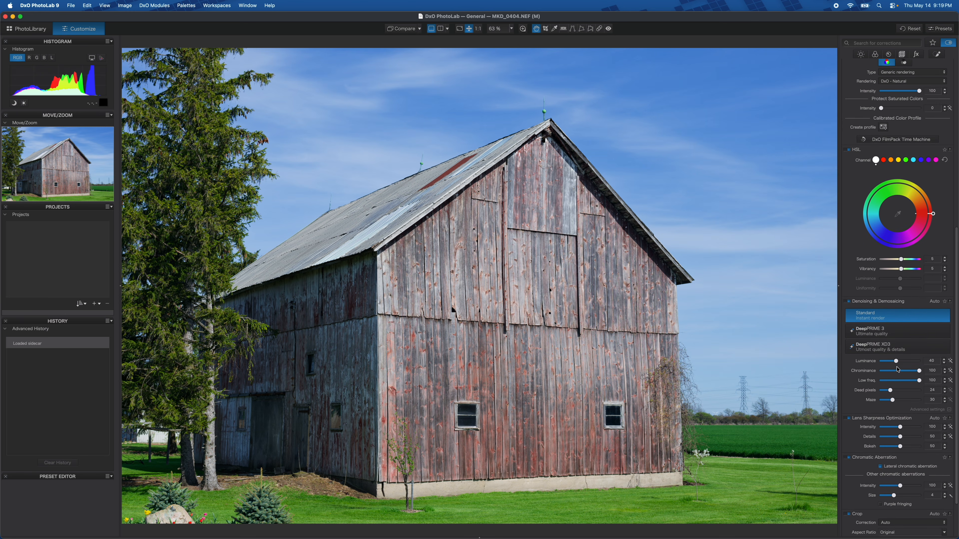
{"action": "scroll", "coordinate": [898, 369], "scroll_direction": "up", "scroll_amount": 5}
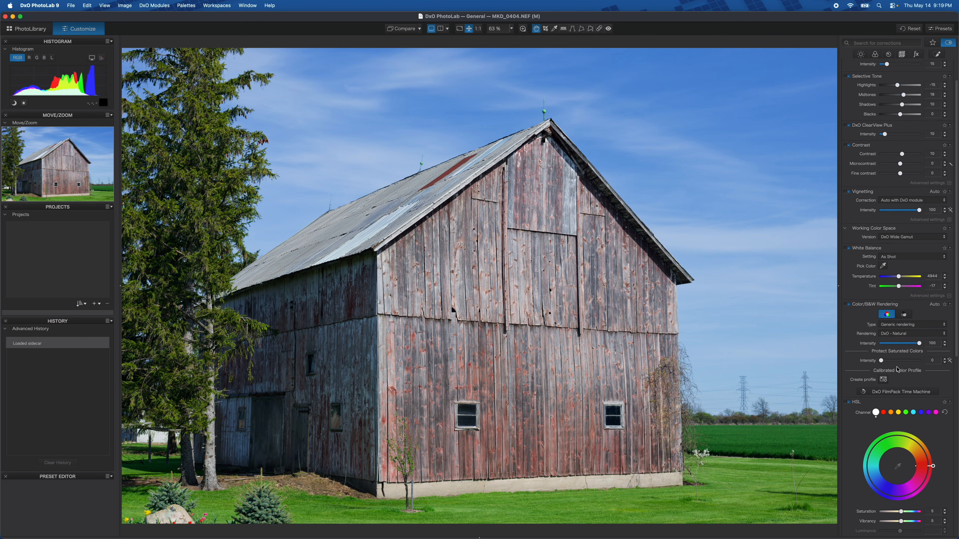
{"action": "scroll", "coordinate": [898, 370], "scroll_direction": "down", "scroll_amount": 7}
{"action": "scroll", "coordinate": [898, 370], "scroll_direction": "down", "scroll_amount": 14}
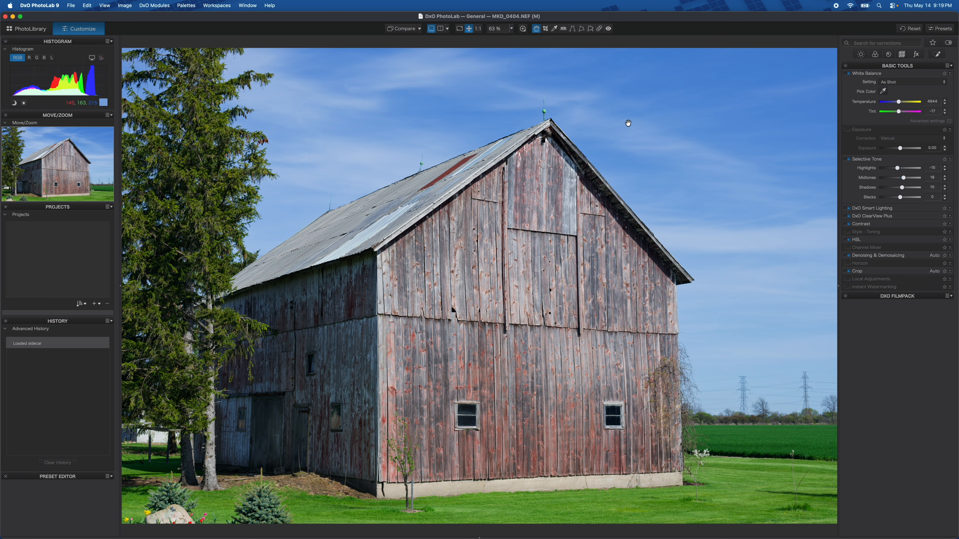
Drag the DxO Smart Lighting palette out of the Basic Tools panel
{"action": "left_click_drag", "start_coordinate": [894, 211], "coordinate": [713, 152]}
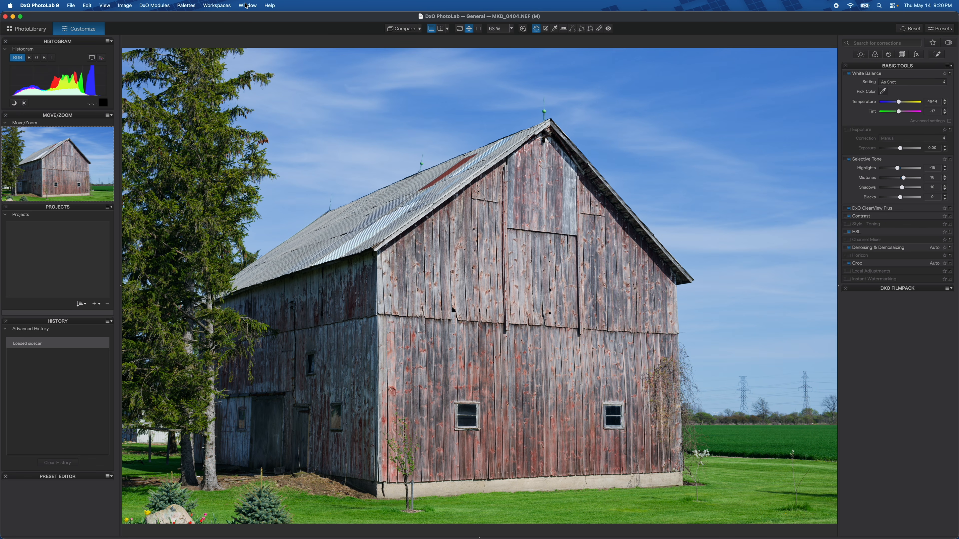
Switch to the author's own custom workspace
{"action": "left_click", "coordinate": [246, 6]}
{"action": "mouse_move", "coordinate": [218, 4]}
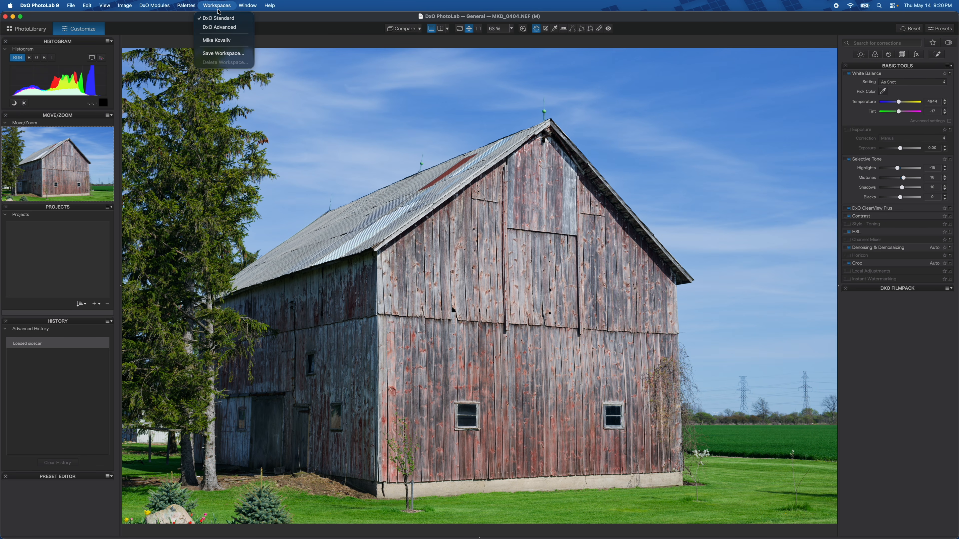
{"action": "left_click", "coordinate": [216, 40]}
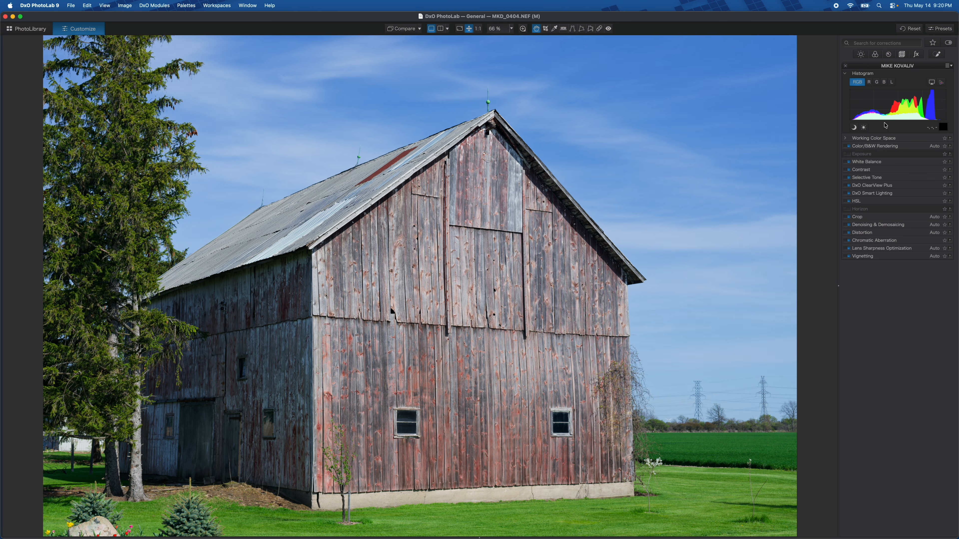
Expand and collapse the Working Color Space, Color/B&W Rendering, White Balance and Contrast palettes to inspect them
{"action": "left_click", "coordinate": [885, 139]}
{"action": "left_click", "coordinate": [885, 139]}
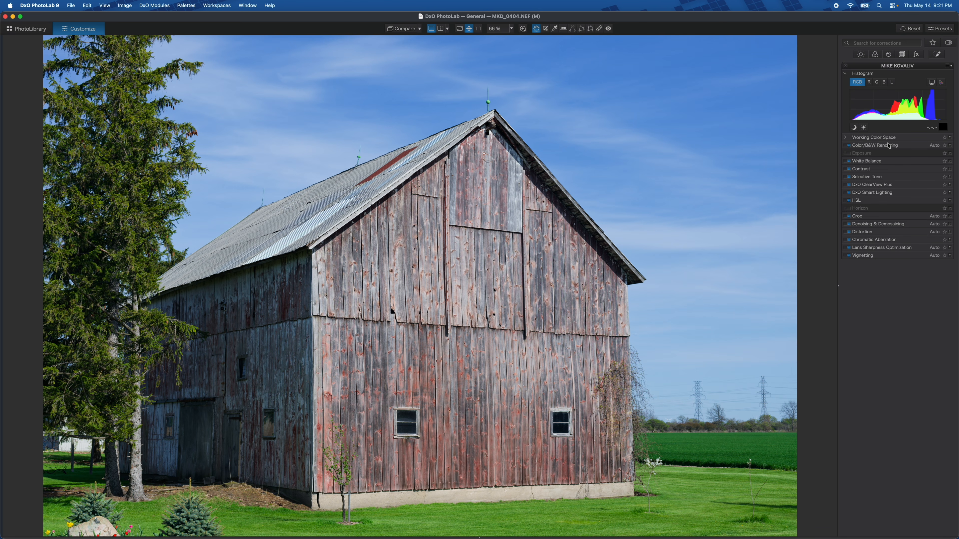
{"action": "left_click", "coordinate": [890, 147]}
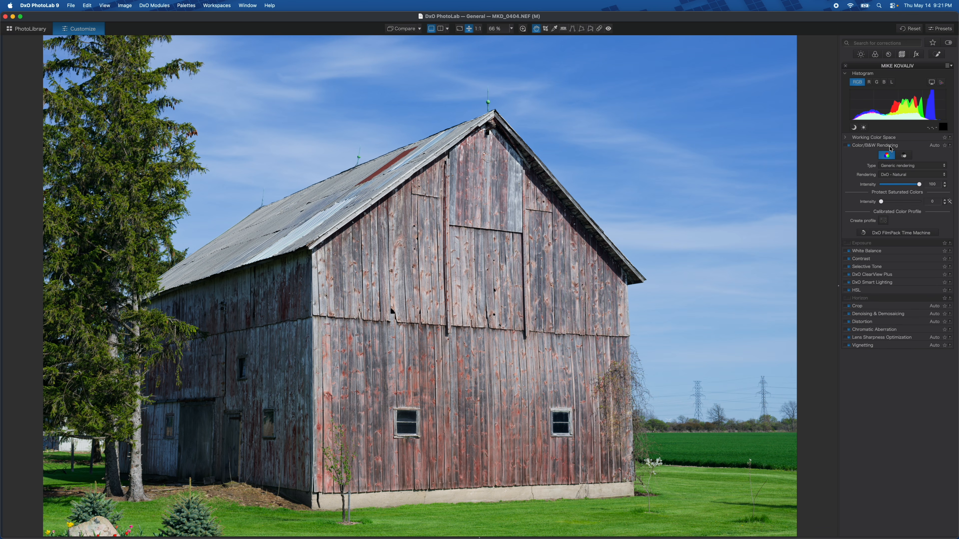
{"action": "left_click", "coordinate": [890, 147]}
{"action": "left_click", "coordinate": [896, 162]}
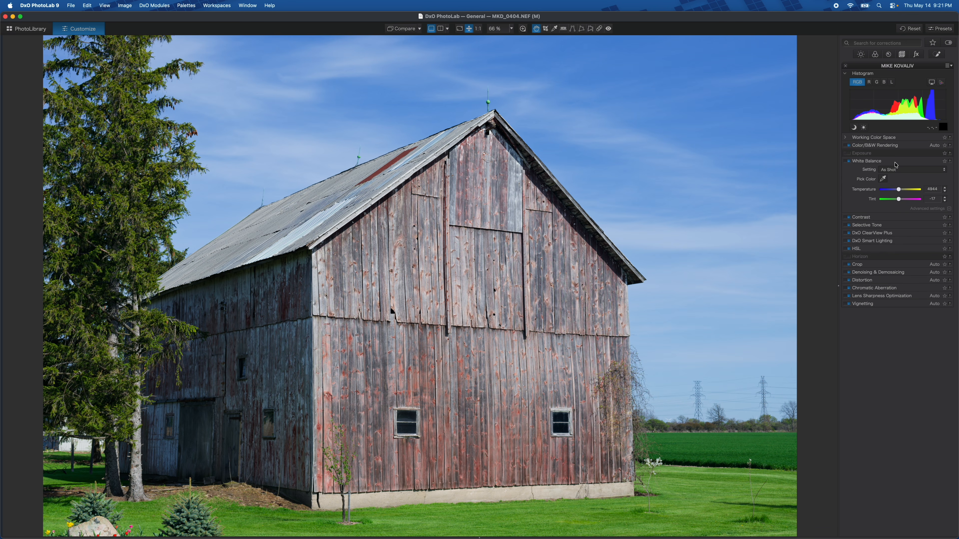
{"action": "left_click", "coordinate": [896, 162]}
{"action": "left_click", "coordinate": [898, 170]}
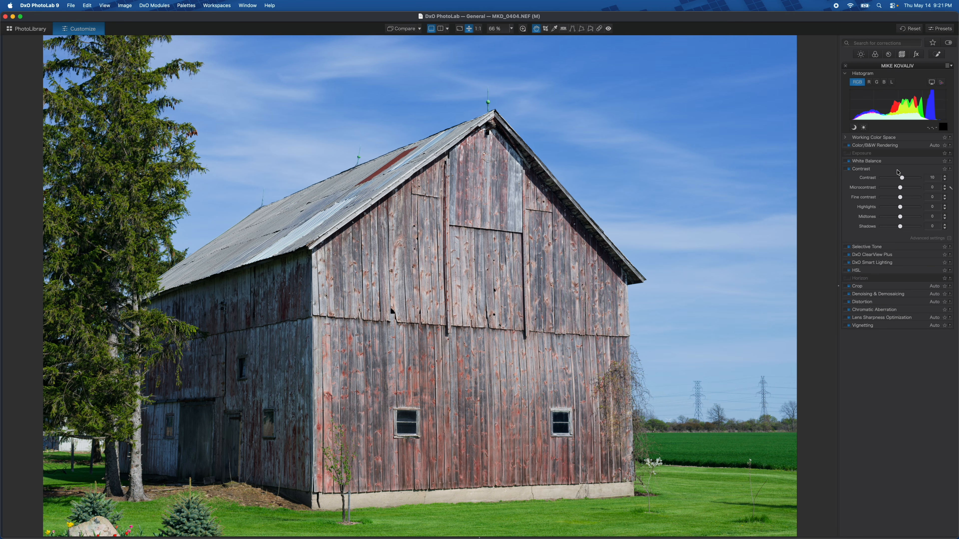
{"action": "left_click", "coordinate": [898, 170]}
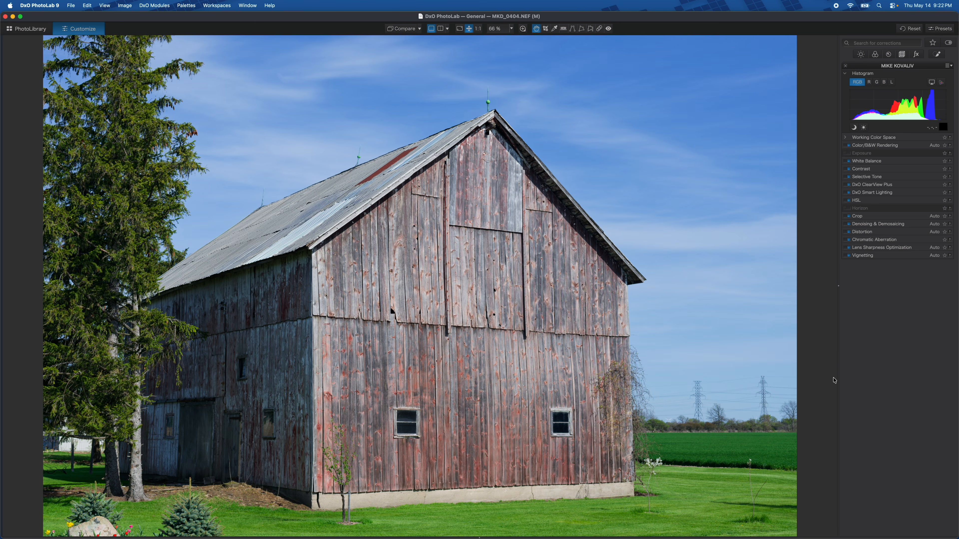
Toggle the barn image between 100% and fit view, then step forward through the next three images
{"action": "left_click", "coordinate": [447, 314]}
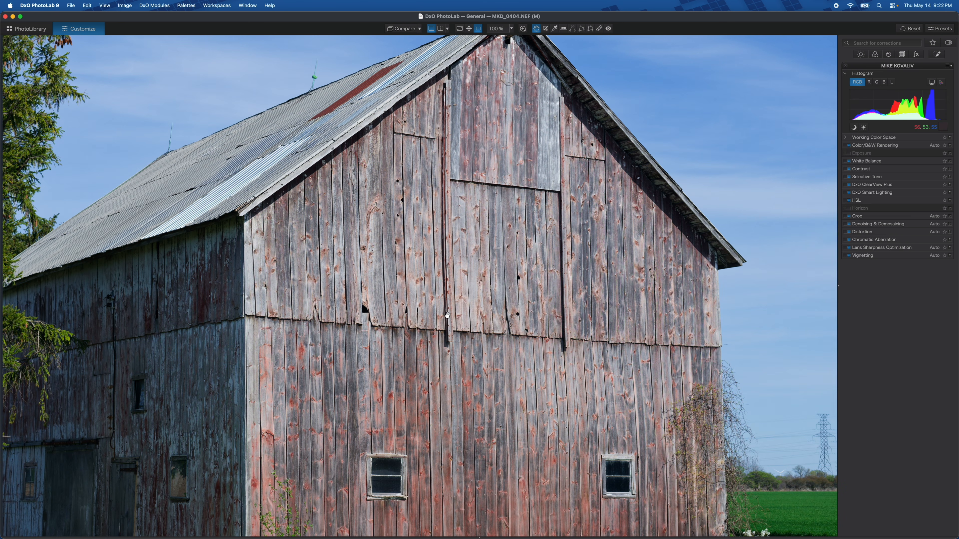
{"action": "left_click", "coordinate": [422, 337]}
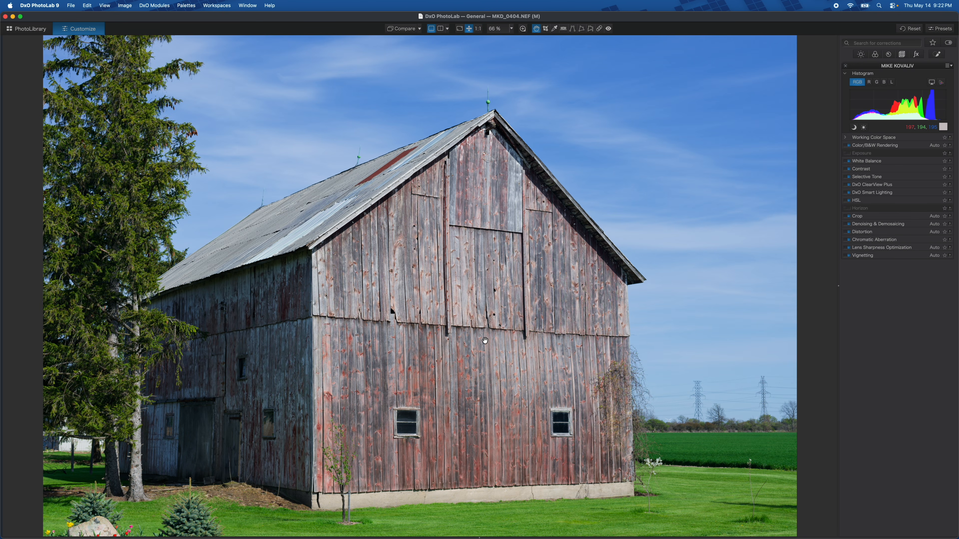
{"action": "key", "text": "Right"}
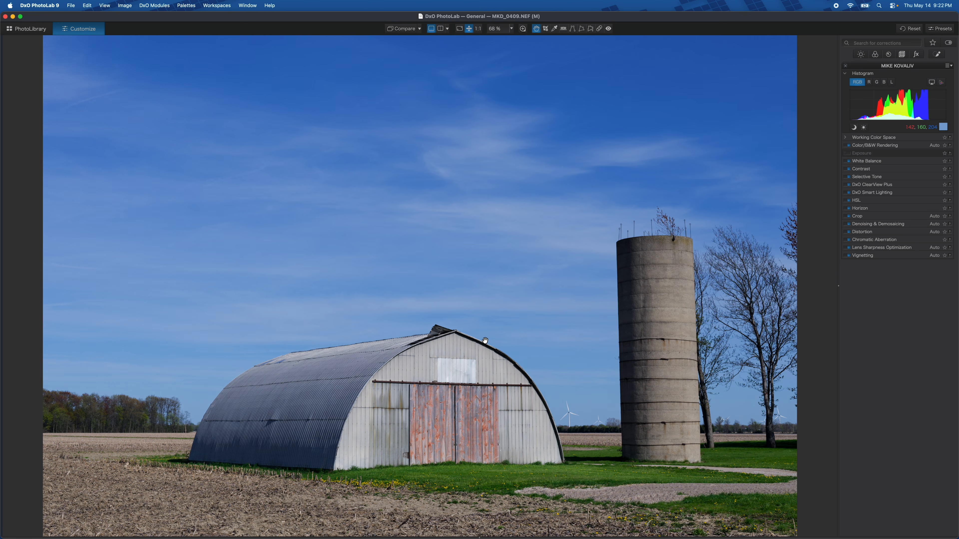
{"action": "key", "text": "Right"}
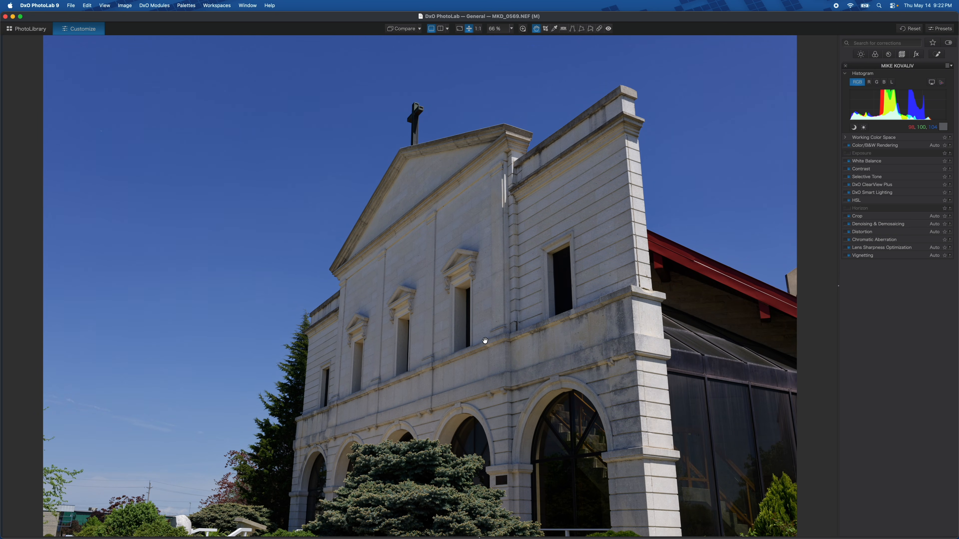
{"action": "key", "text": "Right"}
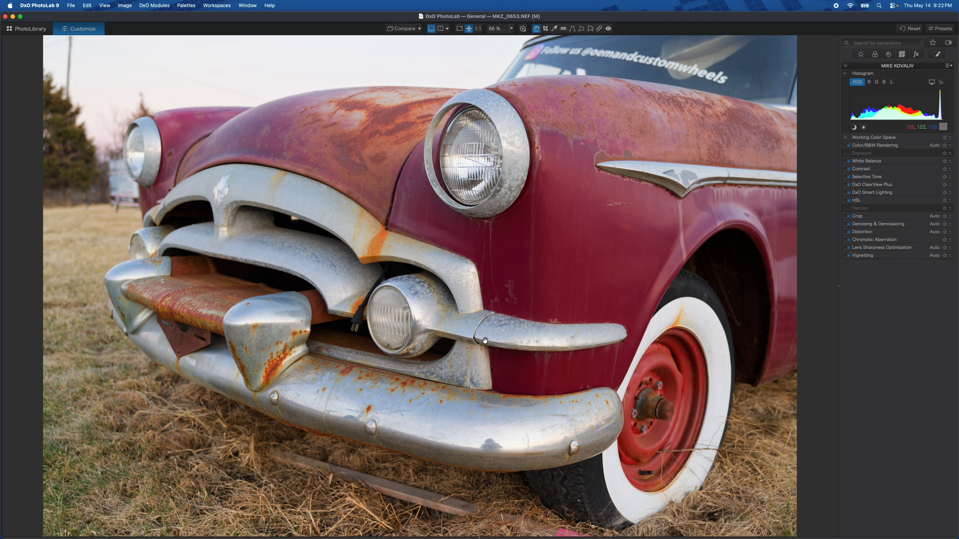
Return to the PhotoLibrary and open MKZ_0655.NEF for editing
{"action": "left_click", "coordinate": [33, 33]}
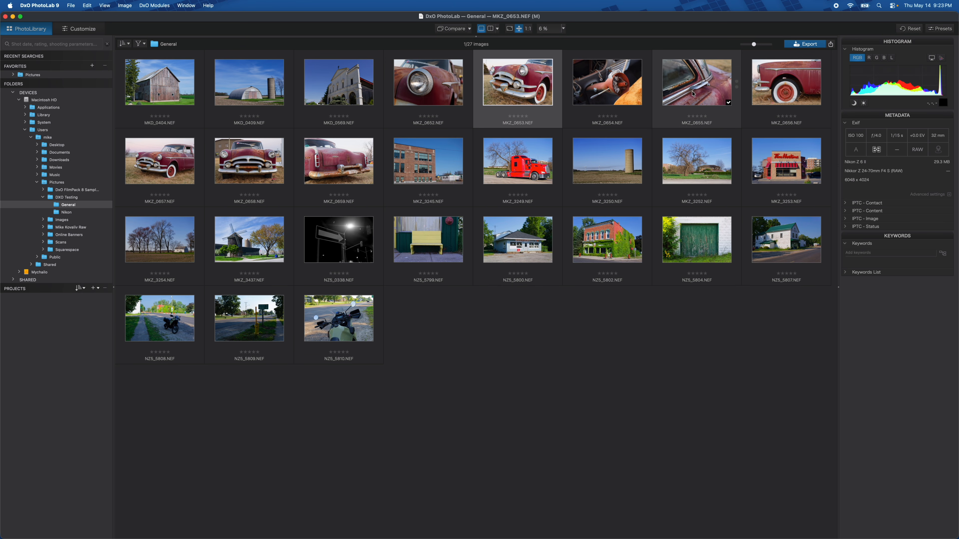
{"action": "double_click", "coordinate": [700, 88]}
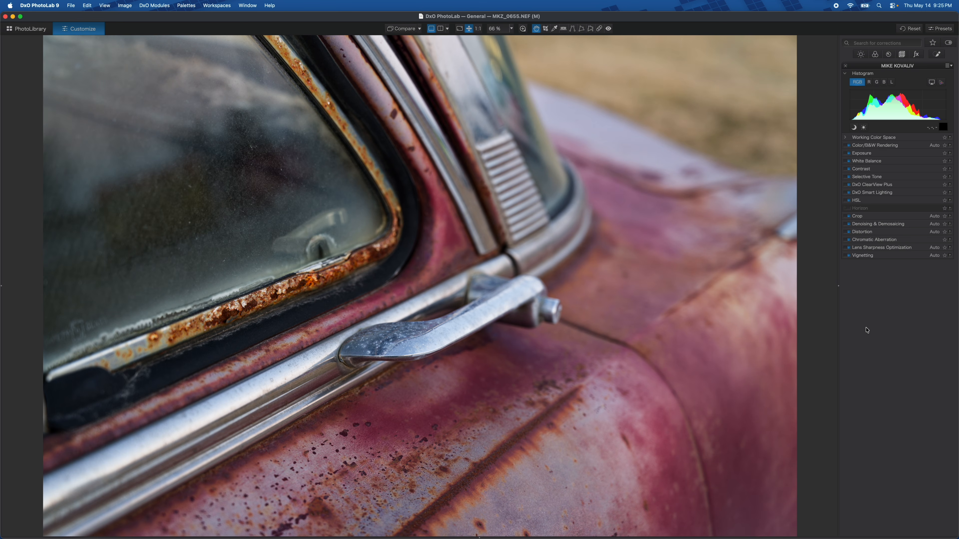
Open the Contrast palette and raise Contrast to 33
{"action": "left_click", "coordinate": [861, 168]}
{"action": "mouse_move", "coordinate": [900, 178]}
{"action": "left_mouse_down"}
{"action": "mouse_move", "coordinate": [888, 181]}
{"action": "mouse_move", "coordinate": [907, 183]}
{"action": "left_mouse_up"}
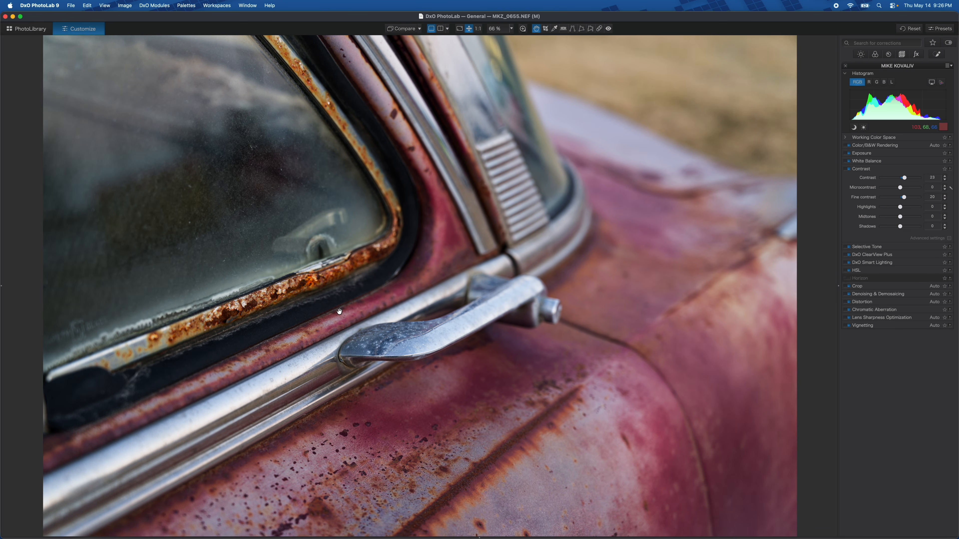
Inspect the door handle at 100%, raise Contrast to 42, and switch the Contrast correction off to compare
{"action": "left_click", "coordinate": [300, 315]}
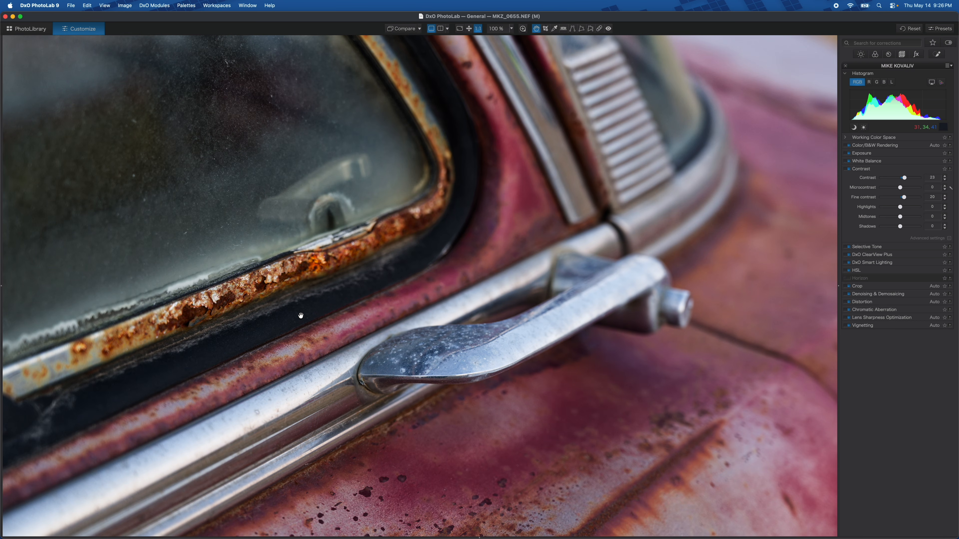
{"action": "scroll", "coordinate": [287, 320], "scroll_direction": "left", "scroll_amount": 5}
{"action": "scroll", "coordinate": [287, 320], "scroll_direction": "down", "scroll_amount": 3}
{"action": "scroll", "coordinate": [288, 320], "scroll_direction": "up", "scroll_amount": 2}
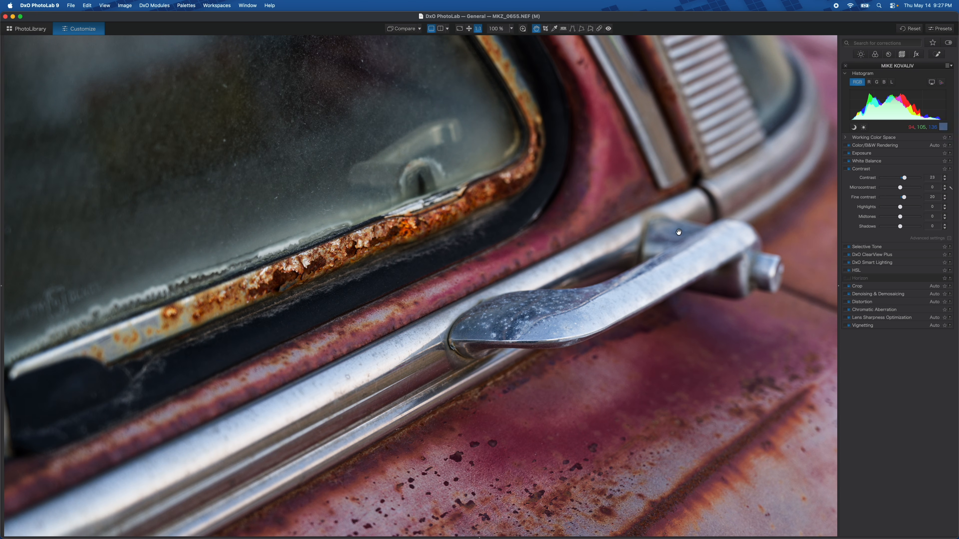
{"action": "left_click", "coordinate": [906, 181]}
{"action": "mouse_move", "coordinate": [906, 180]}
{"action": "left_mouse_down"}
{"action": "mouse_move", "coordinate": [893, 182]}
{"action": "mouse_move", "coordinate": [908, 182]}
{"action": "left_mouse_up"}
{"action": "mouse_move", "coordinate": [907, 179]}
{"action": "left_mouse_down"}
{"action": "mouse_move", "coordinate": [899, 181]}
{"action": "mouse_move", "coordinate": [909, 182]}
{"action": "left_mouse_up"}
{"action": "left_click", "coordinate": [848, 170]}
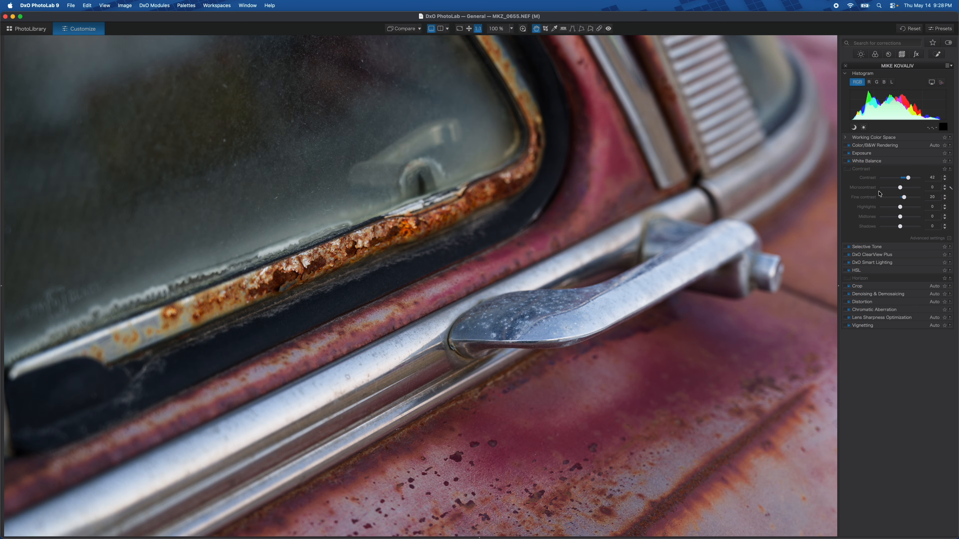
Switch off the White Balance, Exposure, Selective Tone, ClearView Plus, Smart Lighting and HSL corrections to compare the image
{"action": "left_click", "coordinate": [849, 161]}
{"action": "left_click", "coordinate": [849, 153]}
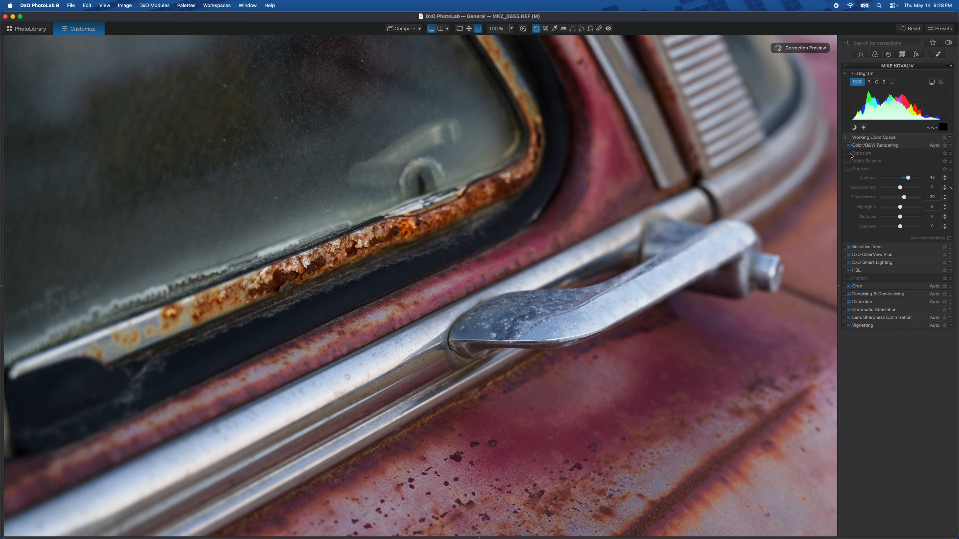
{"action": "left_click", "coordinate": [848, 247]}
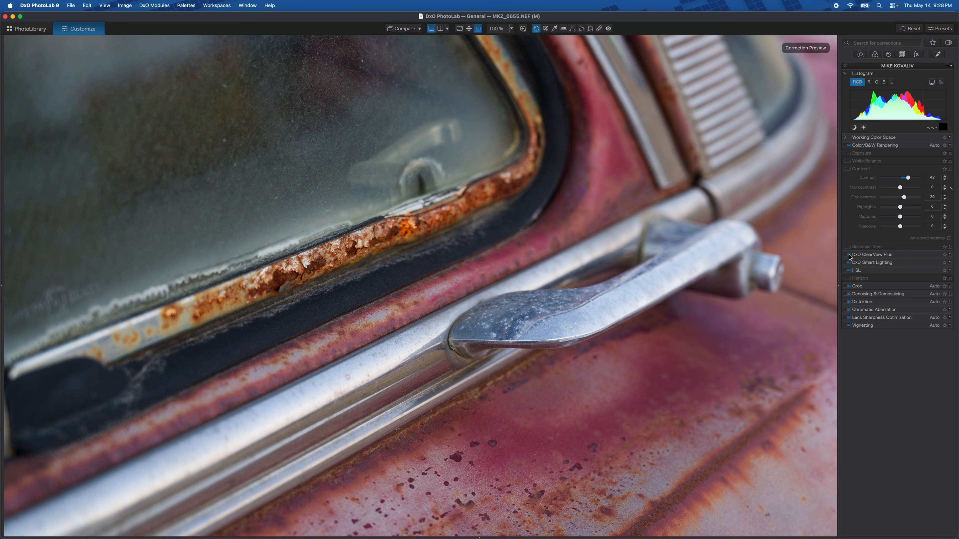
{"action": "left_click", "coordinate": [850, 256]}
{"action": "left_click", "coordinate": [849, 263]}
{"action": "left_click", "coordinate": [849, 271]}
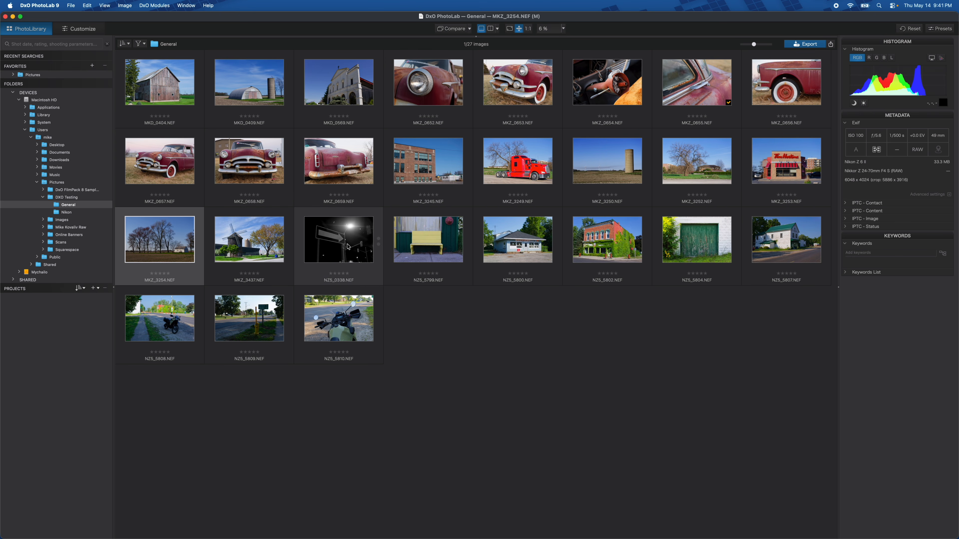
Open NZ5_0338.NEF for editing, compare it in split before/after view with the divider moved, and return to single view
{"action": "double_click", "coordinate": [348, 246]}
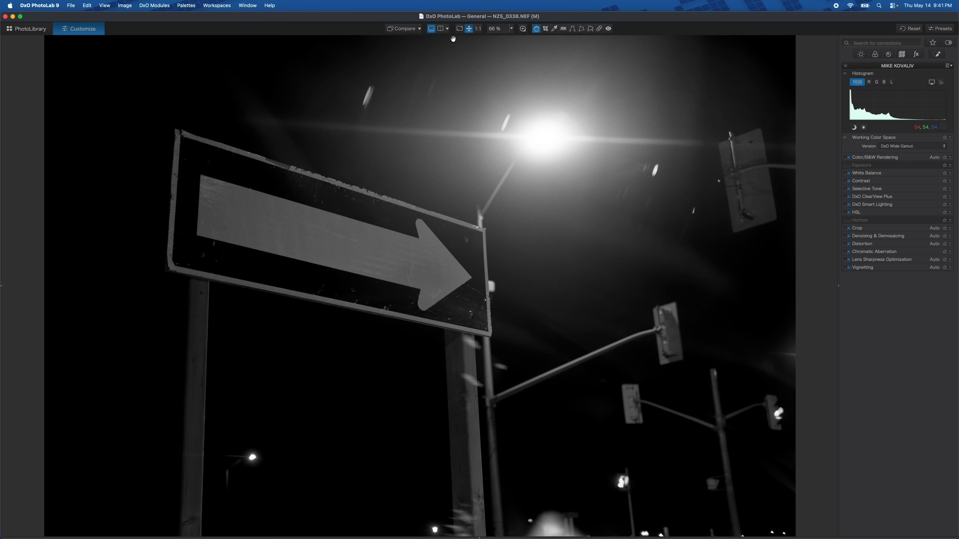
{"action": "left_click", "coordinate": [440, 28]}
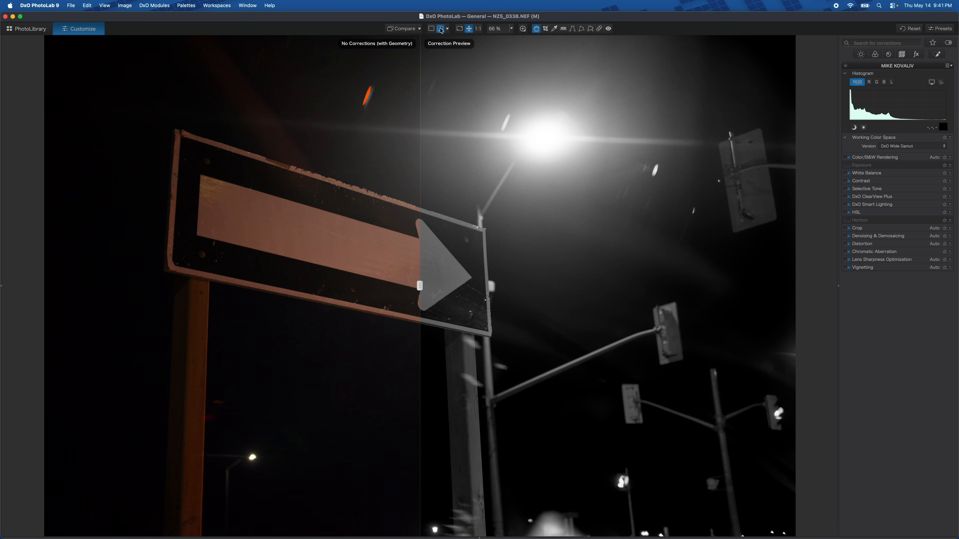
{"action": "left_click_drag", "start_coordinate": [419, 286], "coordinate": [444, 347]}
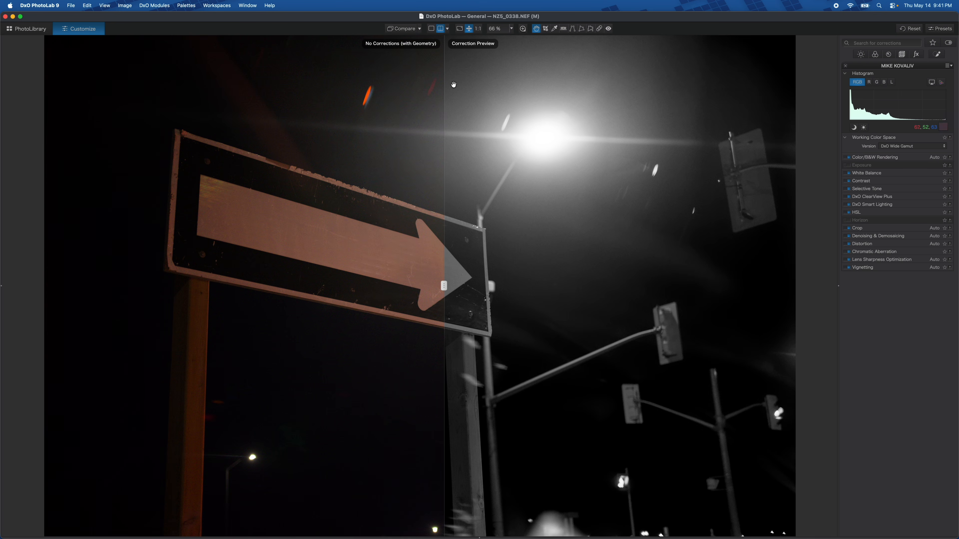
{"action": "left_click", "coordinate": [431, 29]}
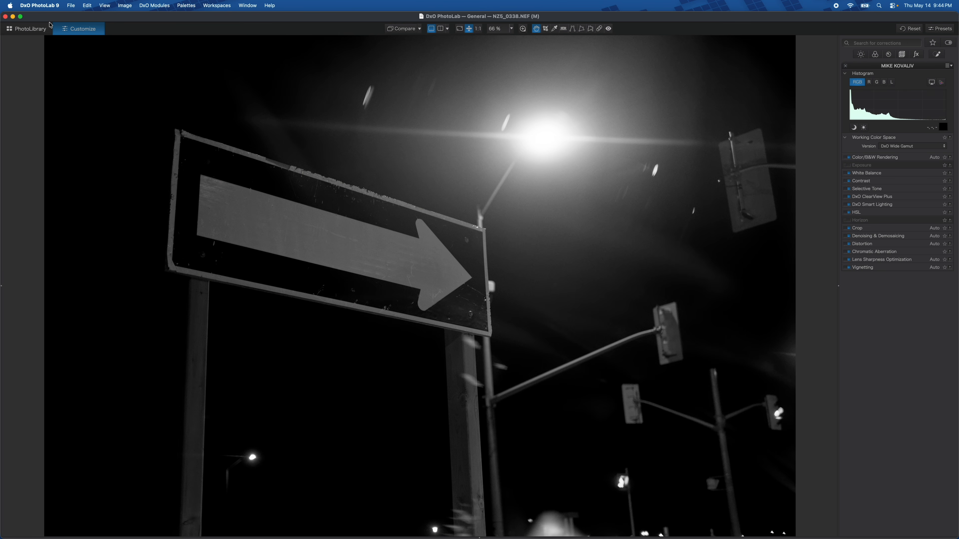
Return to the PhotoLibrary and select the MKZ_0652.NEF thumbnail
{"action": "left_click", "coordinate": [33, 31]}
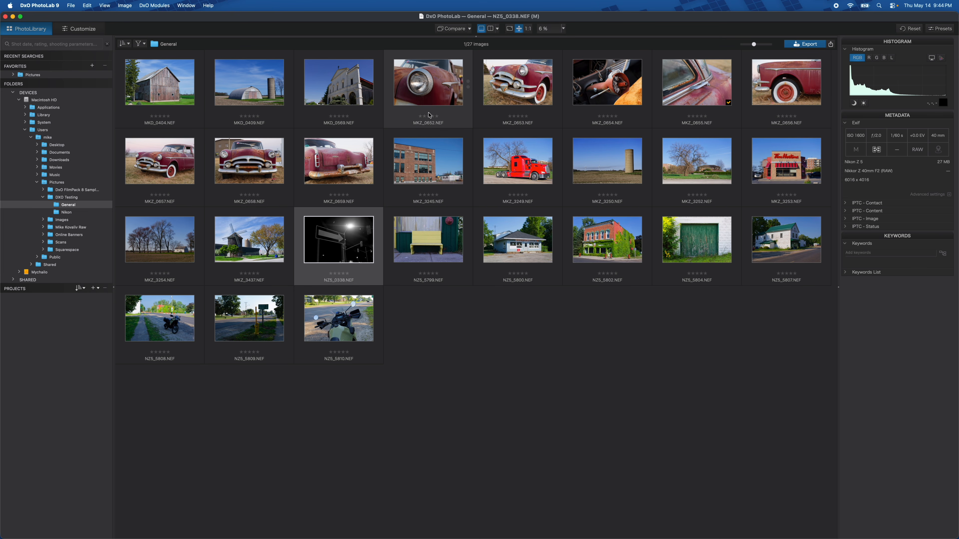
{"action": "left_click", "coordinate": [442, 77]}
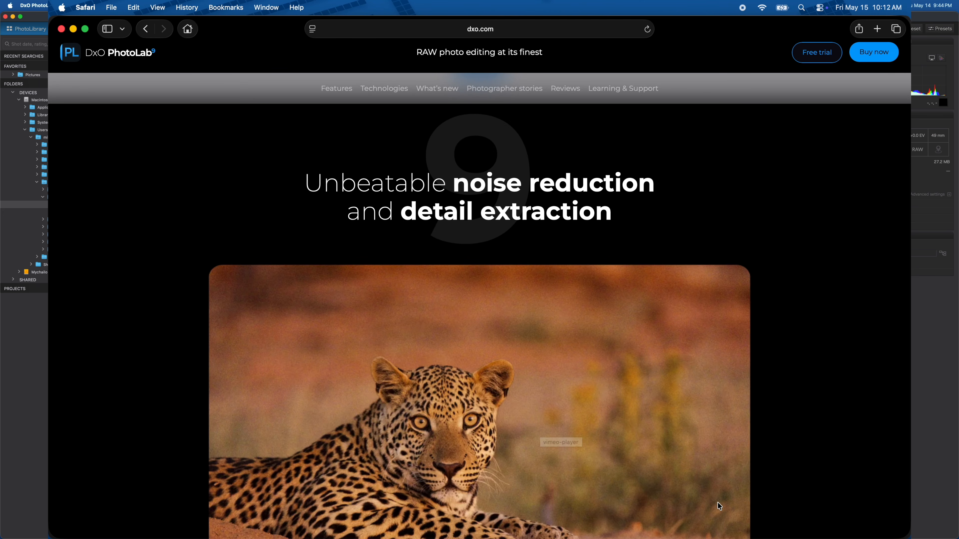
Switch to Safari and scroll through the DxO PhotoLab 9 product page's noise reduction and sharpness sections on dxo.com
{"action": "scroll", "coordinate": [803, 490], "scroll_direction": "down", "scroll_amount": 2}
{"action": "scroll", "coordinate": [802, 491], "scroll_direction": "down", "scroll_amount": 3}
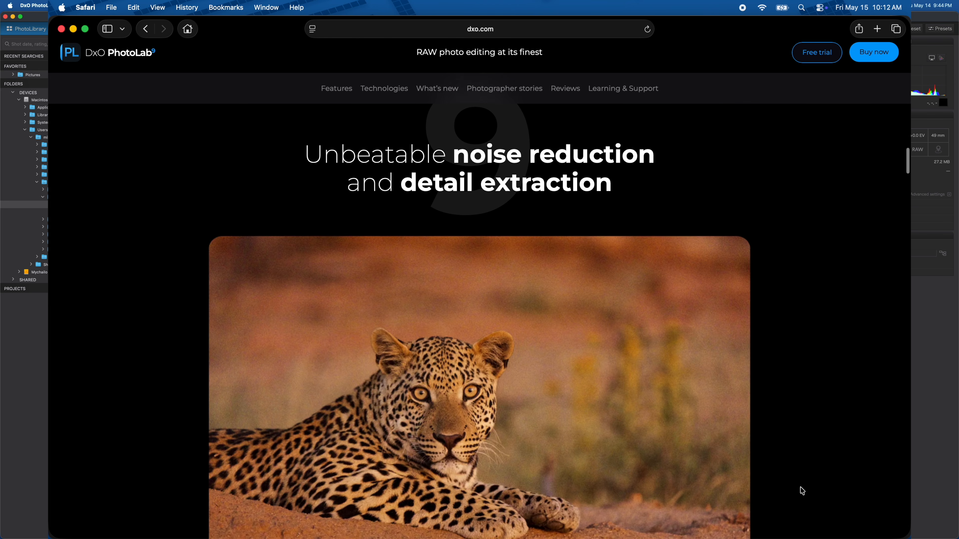
{"action": "scroll", "coordinate": [802, 491], "scroll_direction": "down", "scroll_amount": 4}
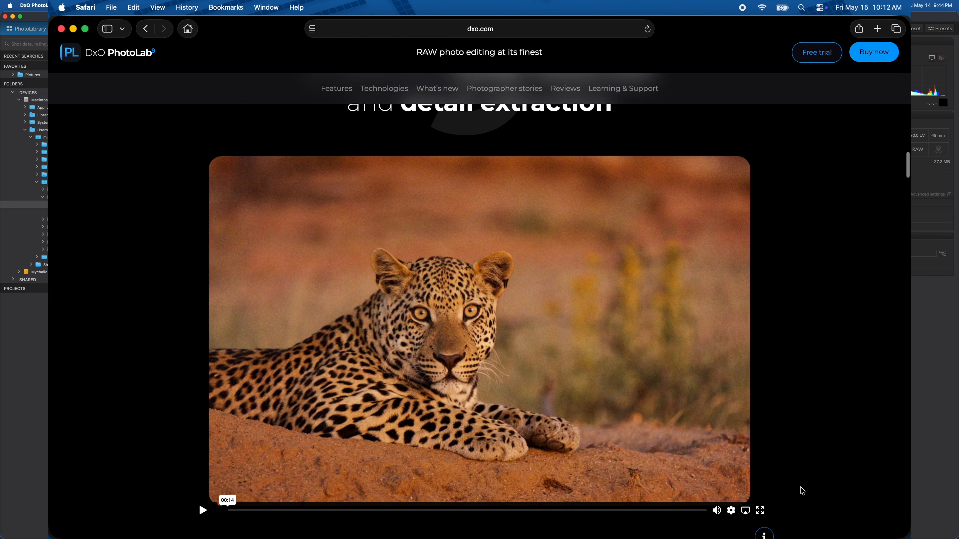
{"action": "scroll", "coordinate": [802, 491], "scroll_direction": "down", "scroll_amount": 4}
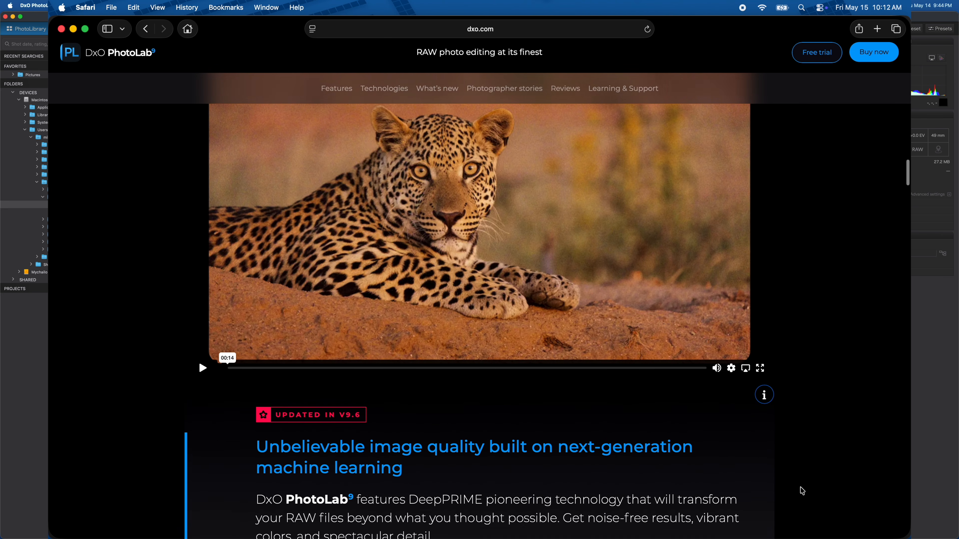
{"action": "scroll", "coordinate": [802, 491], "scroll_direction": "down", "scroll_amount": 4}
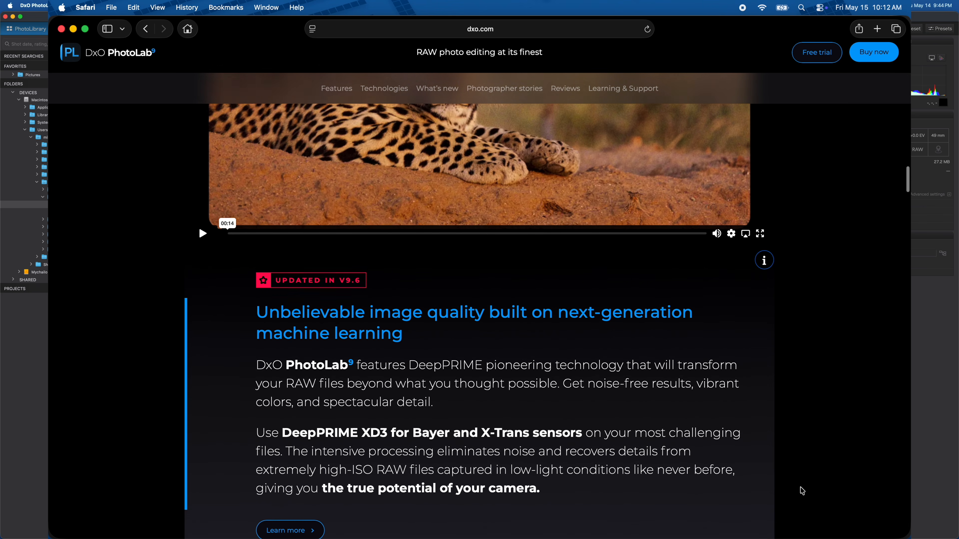
{"action": "scroll", "coordinate": [800, 488], "scroll_direction": "down", "scroll_amount": 5}
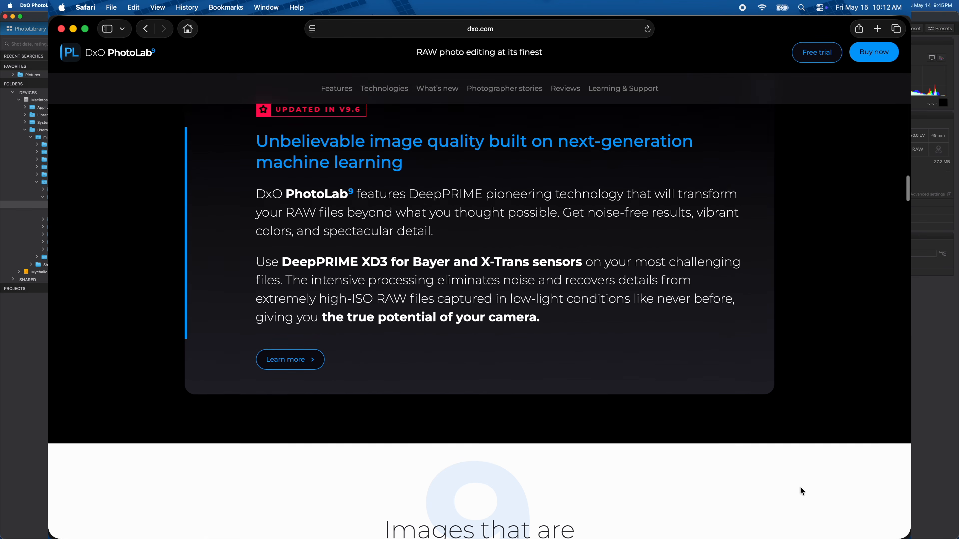
{"action": "scroll", "coordinate": [801, 490], "scroll_direction": "down", "scroll_amount": 4}
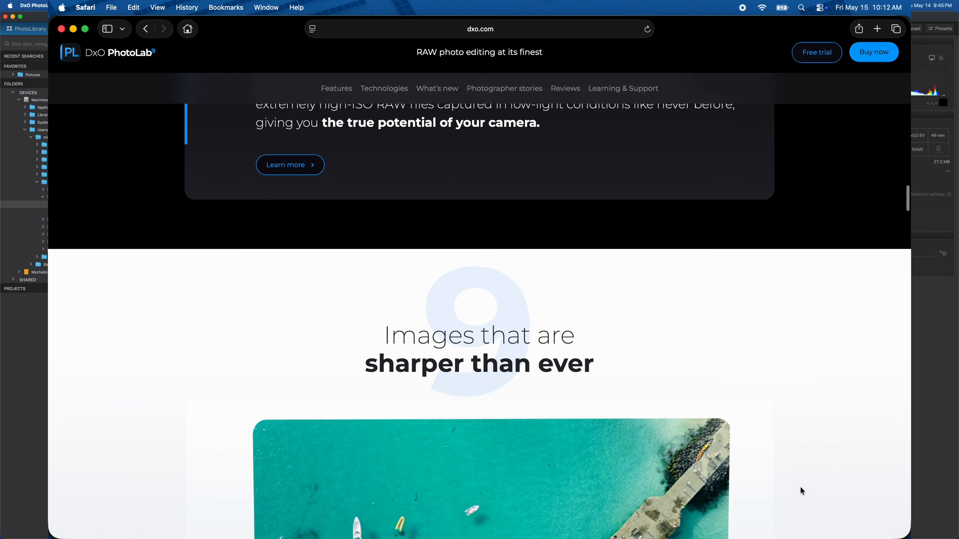
{"action": "scroll", "coordinate": [800, 488], "scroll_direction": "down", "scroll_amount": 3}
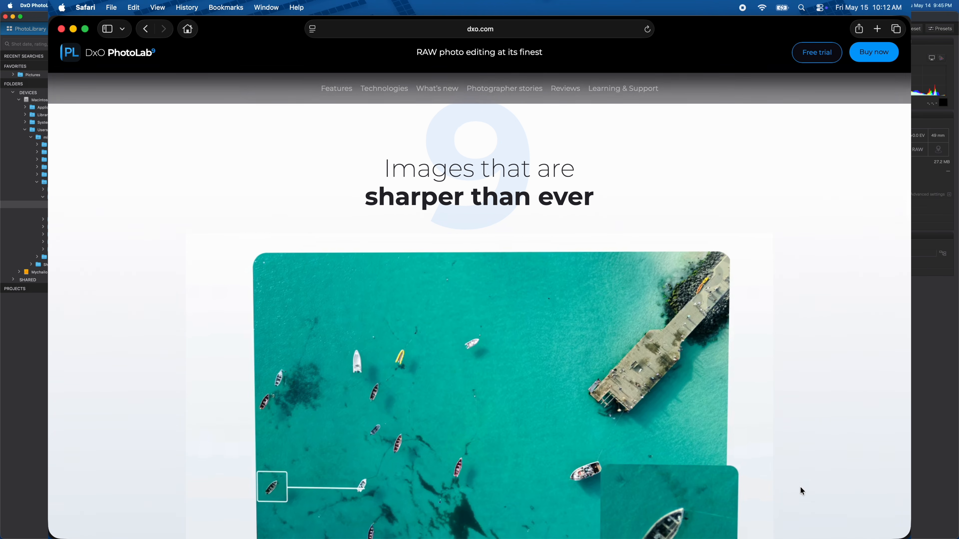
{"action": "scroll", "coordinate": [800, 486], "scroll_direction": "down", "scroll_amount": 1}
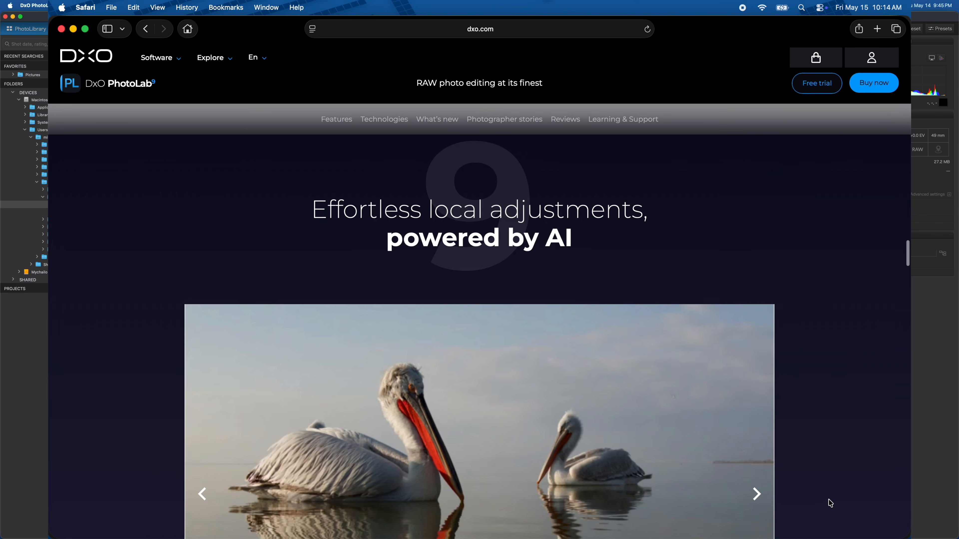
Keep scrolling the dxo.com page through the AI local adjustments section down to the free trial offer
{"action": "scroll", "coordinate": [828, 503], "scroll_direction": "down", "scroll_amount": 2}
{"action": "scroll", "coordinate": [829, 503], "scroll_direction": "down", "scroll_amount": 3}
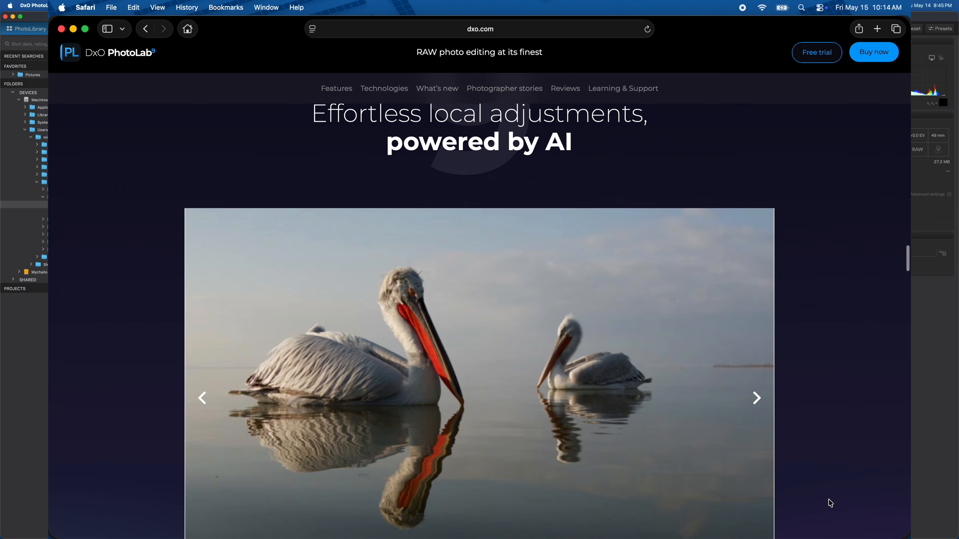
{"action": "scroll", "coordinate": [829, 504], "scroll_direction": "down", "scroll_amount": 5}
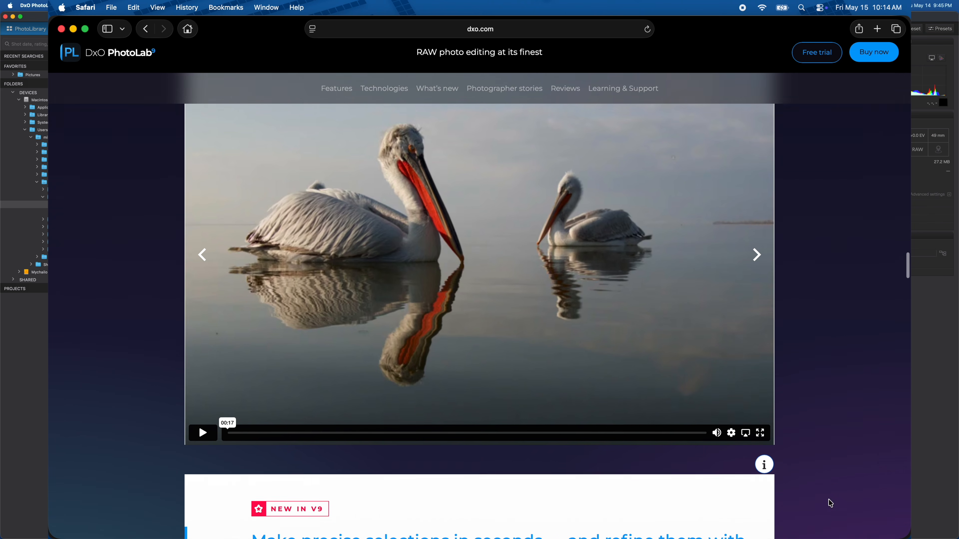
{"action": "scroll", "coordinate": [830, 504], "scroll_direction": "down", "scroll_amount": 3}
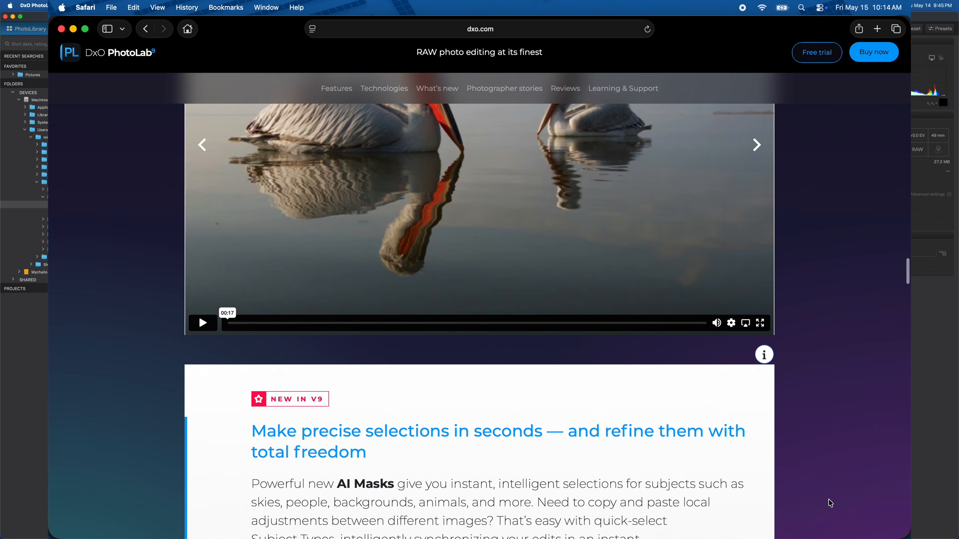
{"action": "scroll", "coordinate": [828, 499], "scroll_direction": "down", "scroll_amount": 4}
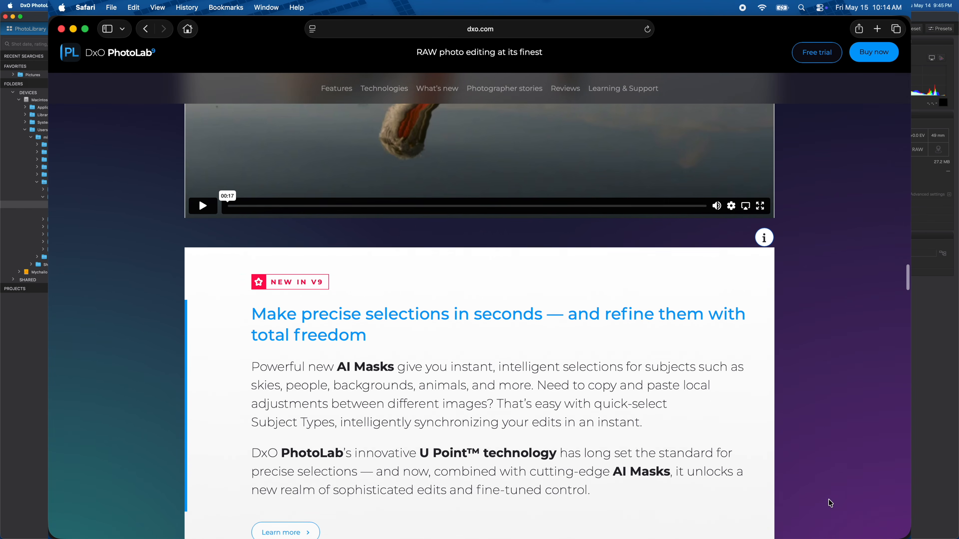
{"action": "scroll", "coordinate": [829, 499], "scroll_direction": "down", "scroll_amount": 6}
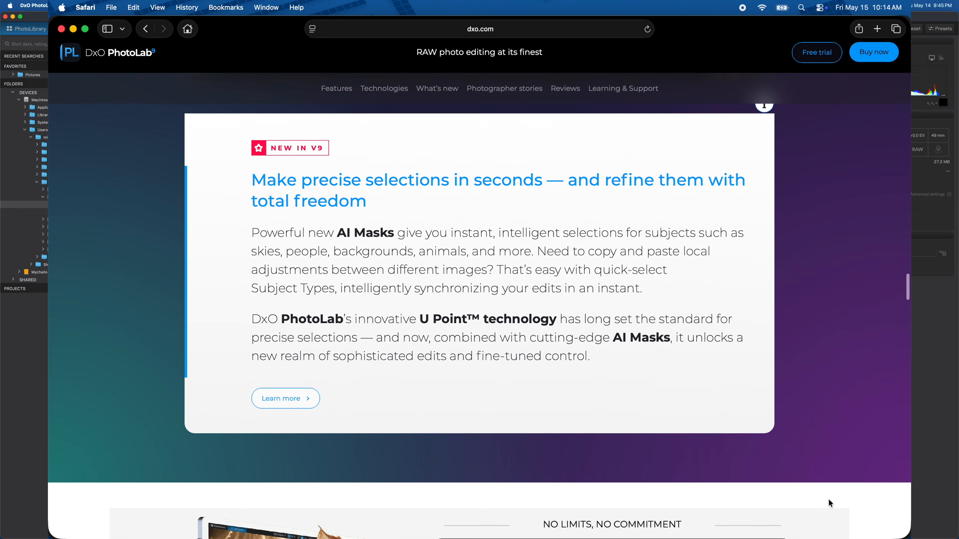
{"action": "scroll", "coordinate": [828, 500], "scroll_direction": "down", "scroll_amount": 4}
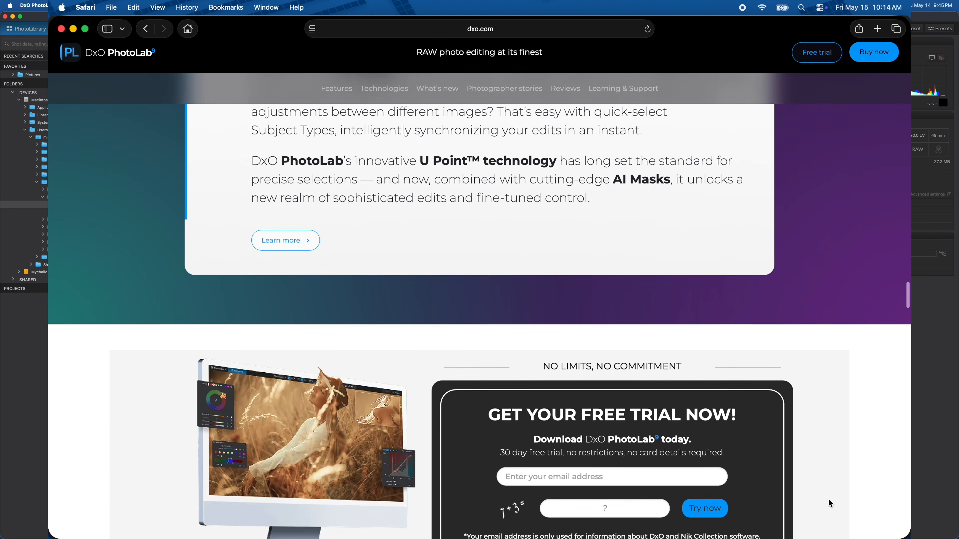
{"action": "scroll", "coordinate": [829, 500], "scroll_direction": "down", "scroll_amount": 3}
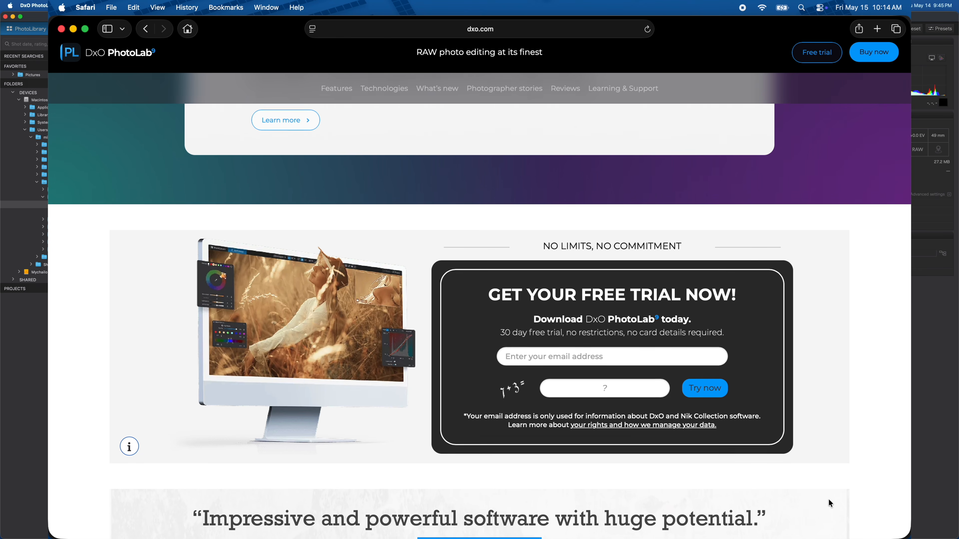